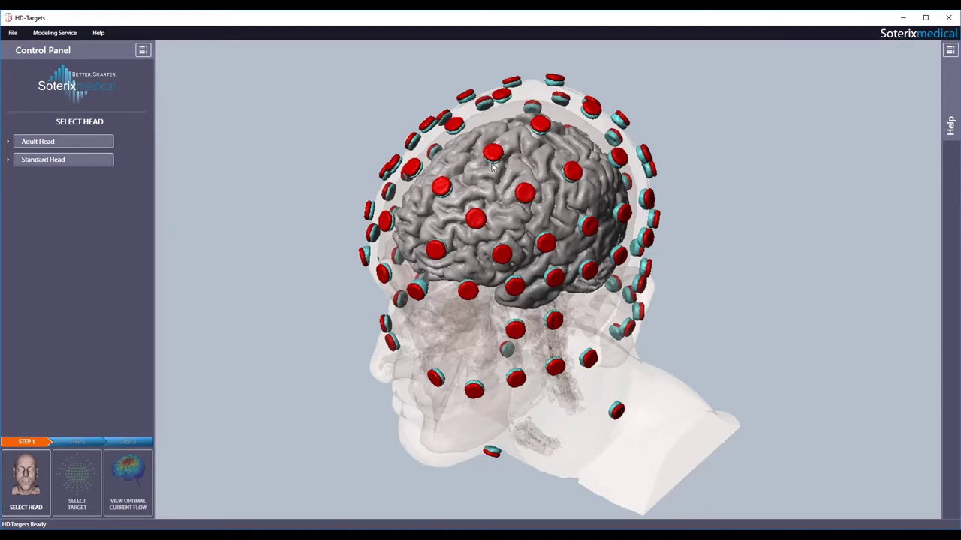
Collapse and re-expand the control panel, then show and hide the Help panel.
left_click(139, 50)
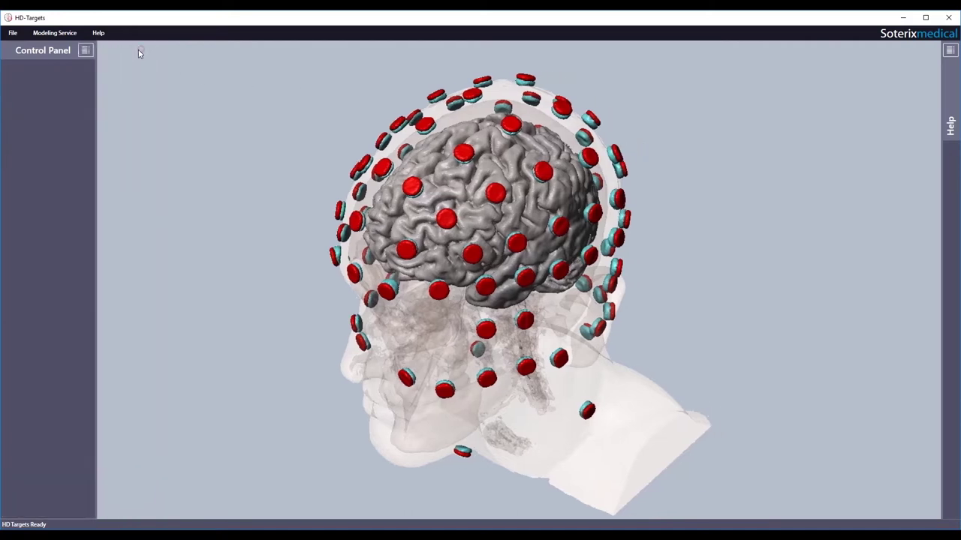
left_click(9, 52)
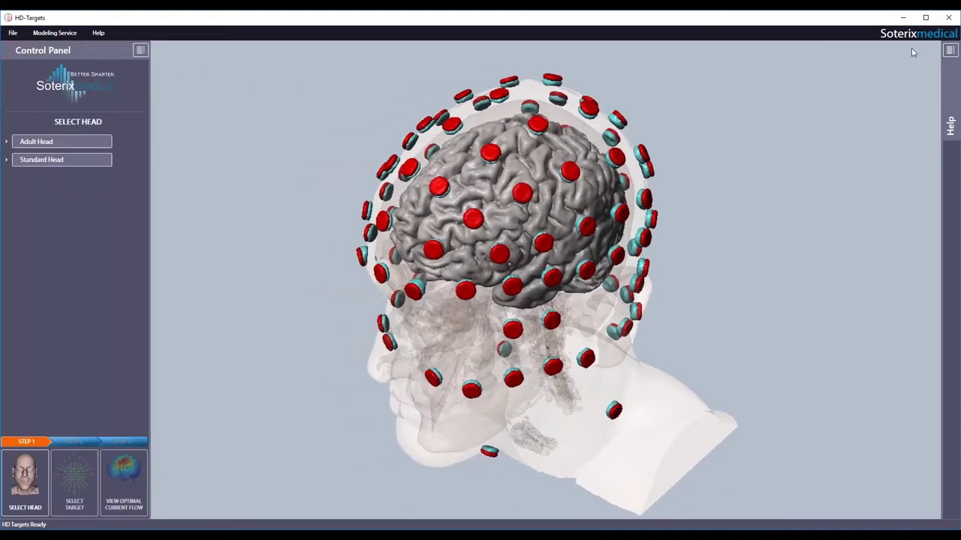
left_click(950, 51)
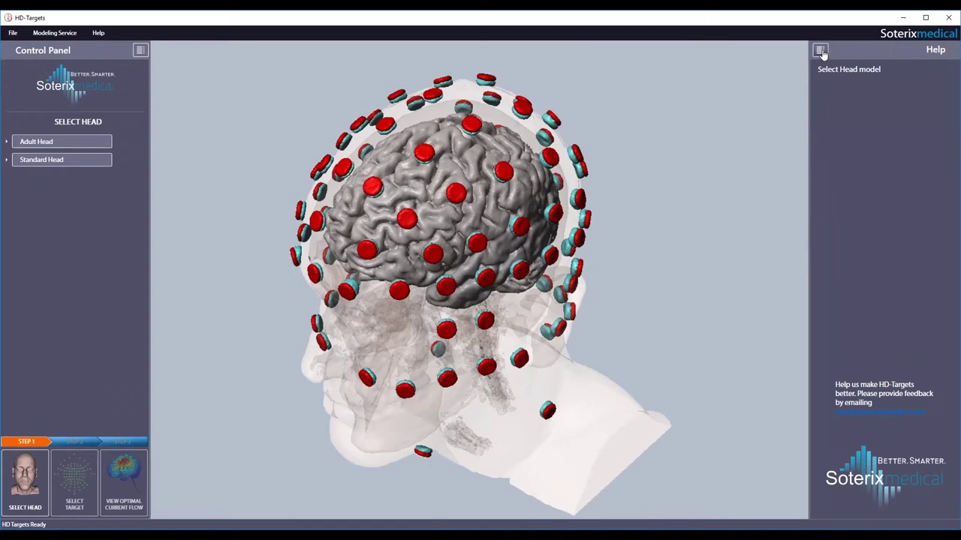
left_click(821, 50)
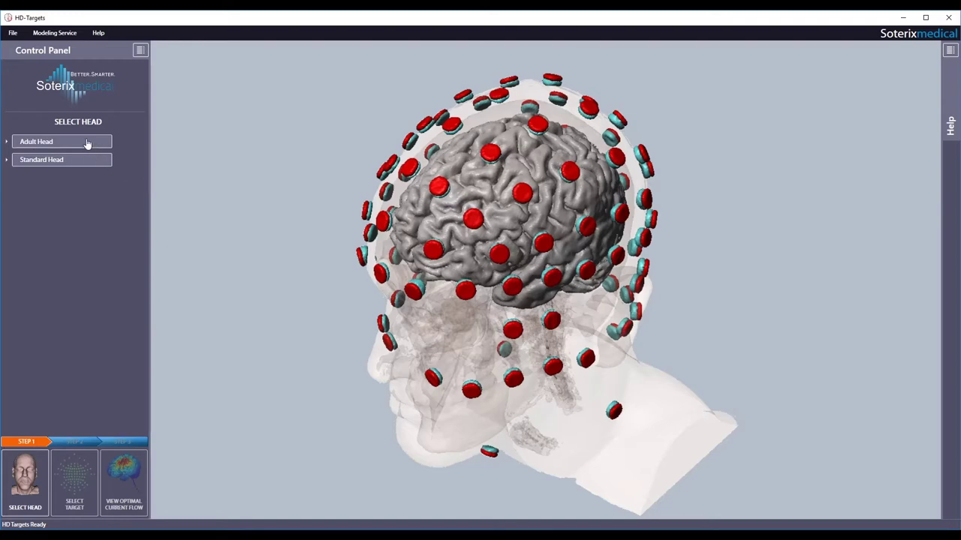
Expand Adult Head and Standard Head > MNI 152 in the Select Head tree.
left_click(32, 143)
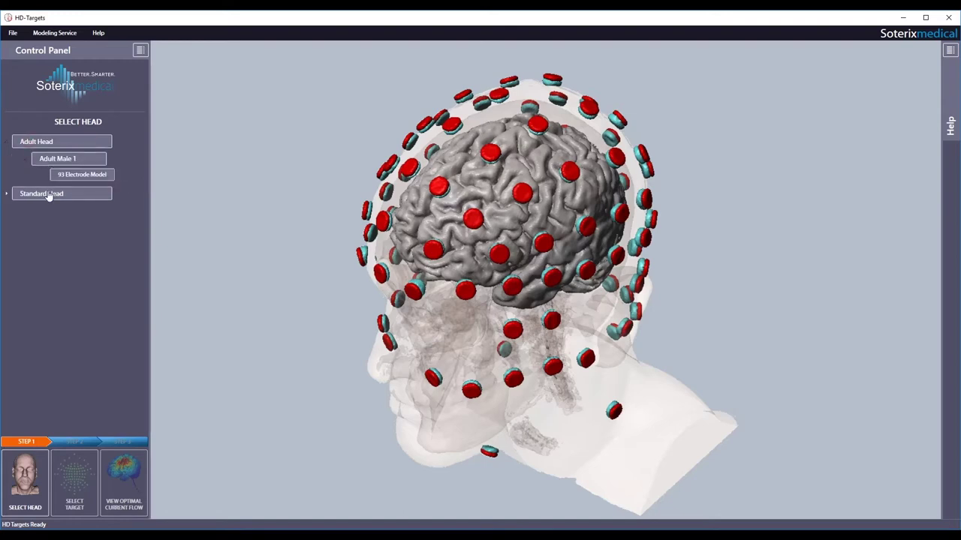
left_click(48, 195)
left_click(56, 213)
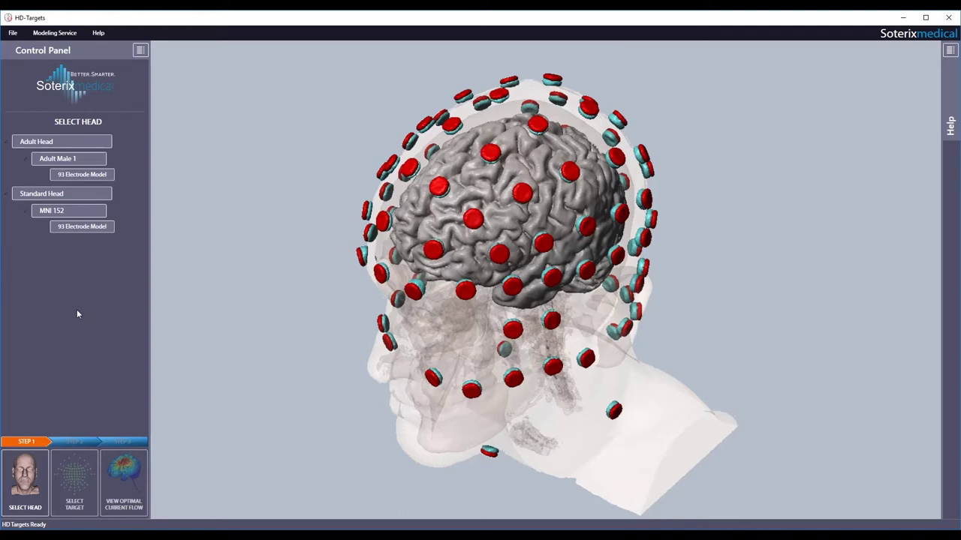
Load MNI 152's 93 Electrode Model and inspect its skull layer by rotating and zooming.
left_click(75, 229)
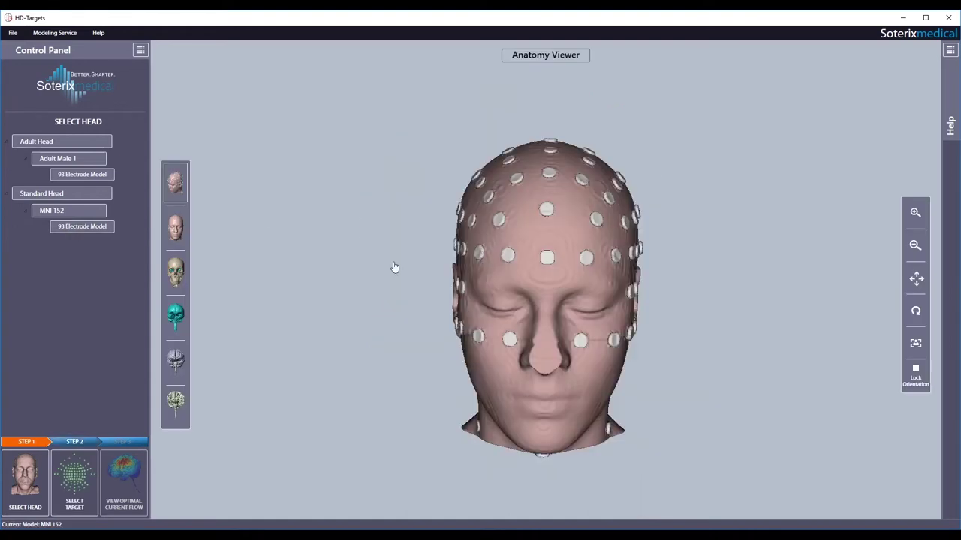
left_click(175, 272)
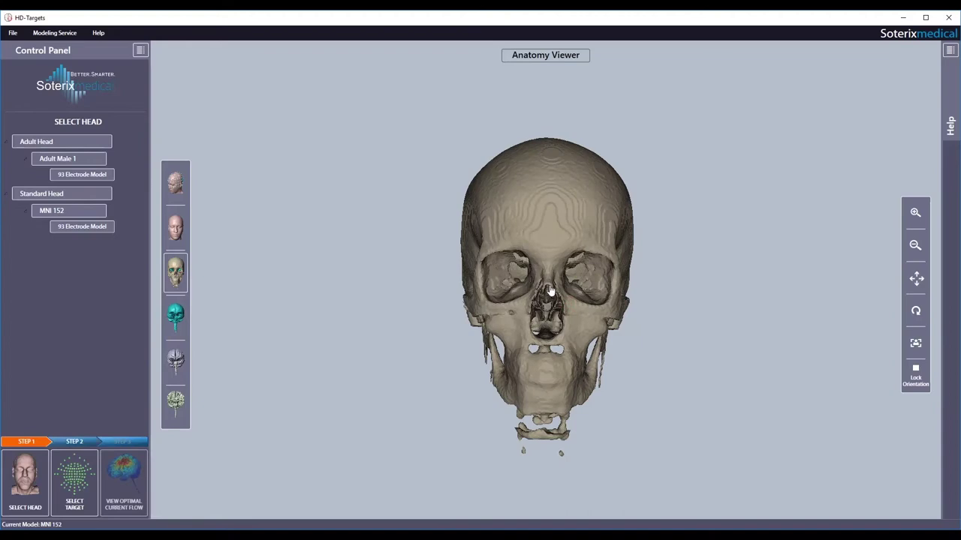
scroll(549, 290, "up", 3)
scroll(549, 291, "down", 3)
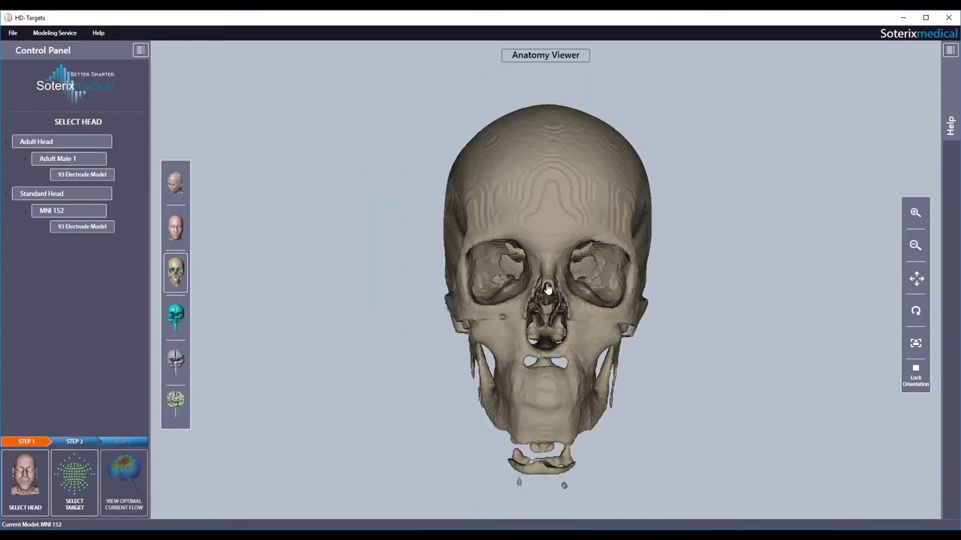
left_click_drag(553, 285, 525, 319)
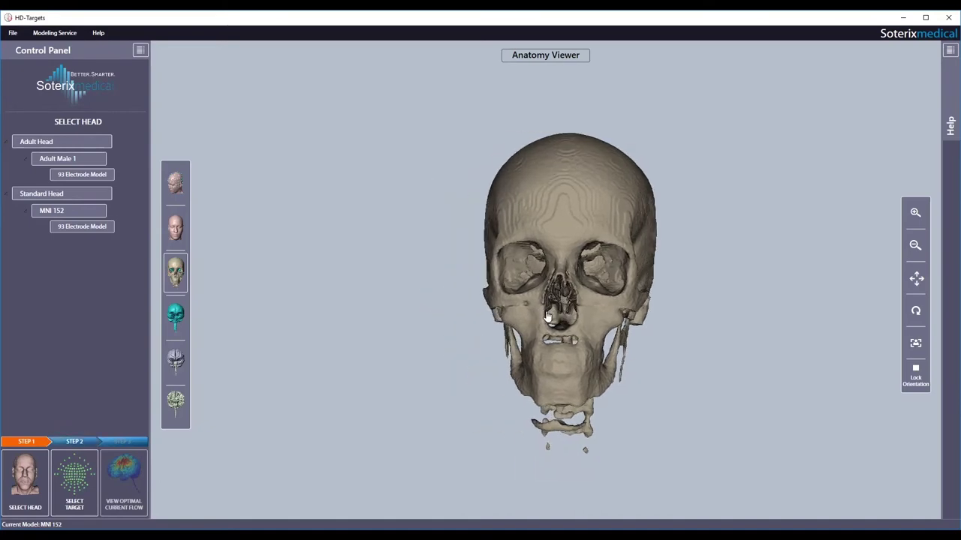
scroll(537, 307, "up", 2)
scroll(538, 308, "down", 2)
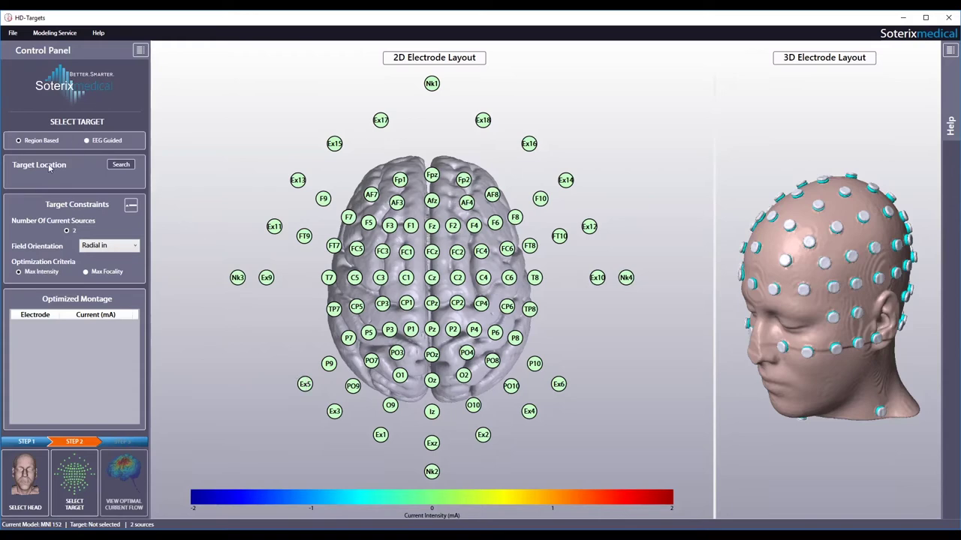
Open the Target Location search and browse its Label and Voxel tabs.
left_click(116, 167)
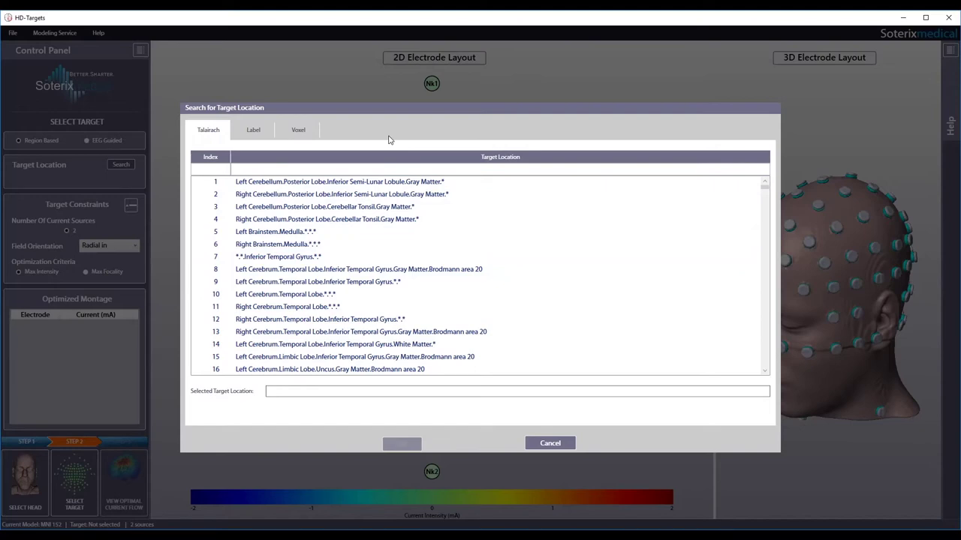
left_click(254, 131)
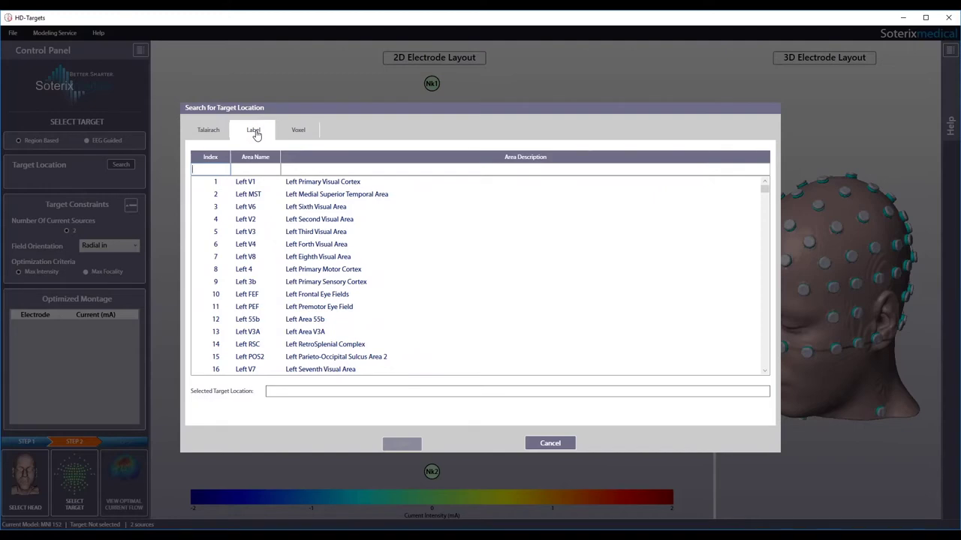
left_click(303, 135)
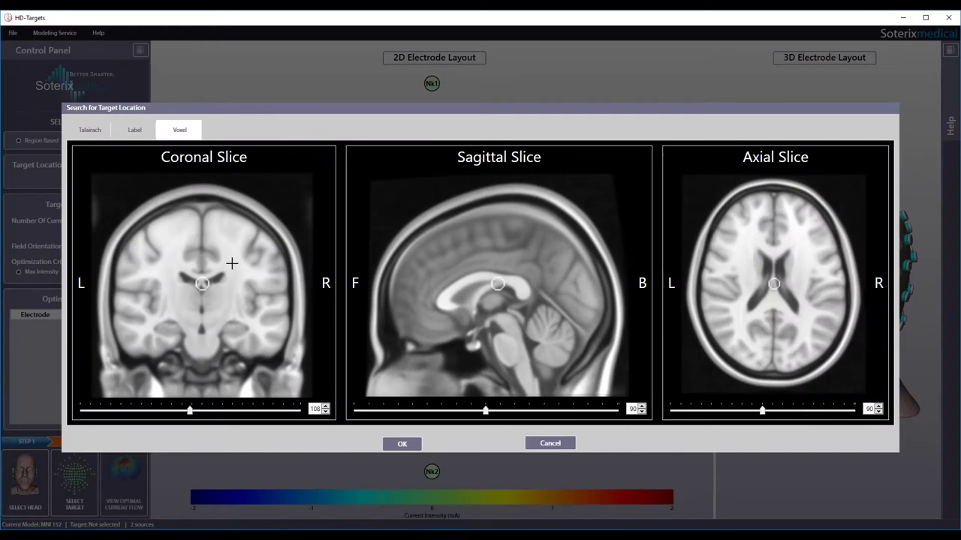
Reposition the target point on the coronal and sagittal slices, then return to the Label list.
left_click(232, 263)
left_click(172, 241)
left_click(175, 313)
left_click(489, 317)
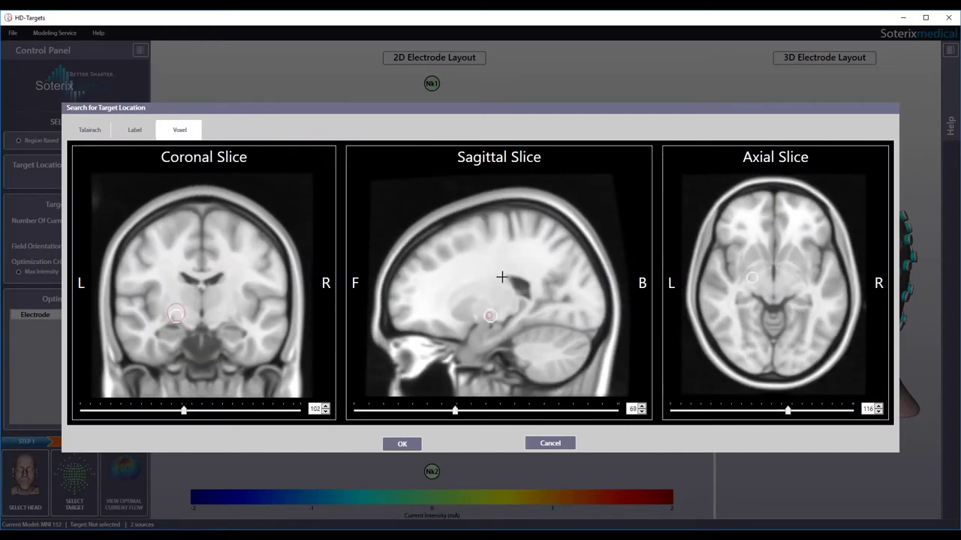
left_click(501, 278)
left_click(527, 294)
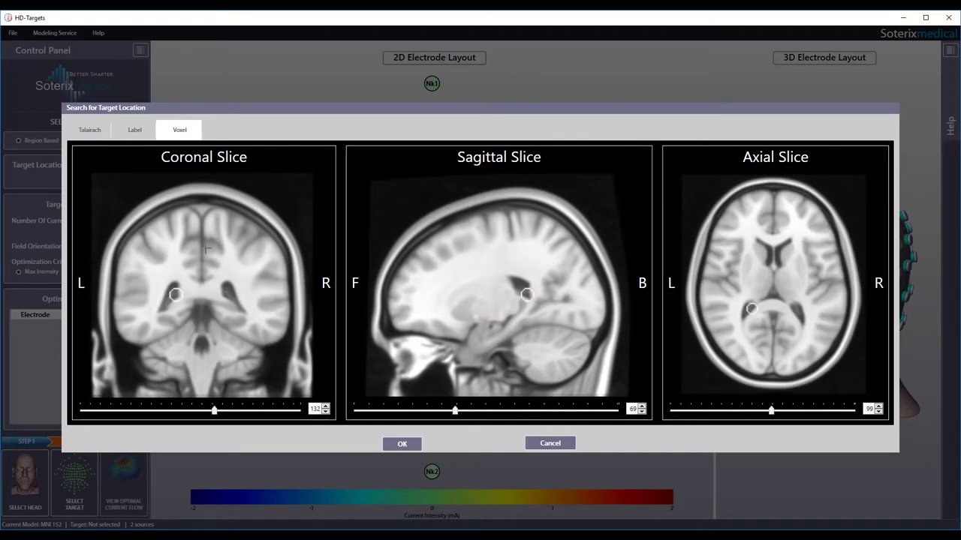
left_click(135, 129)
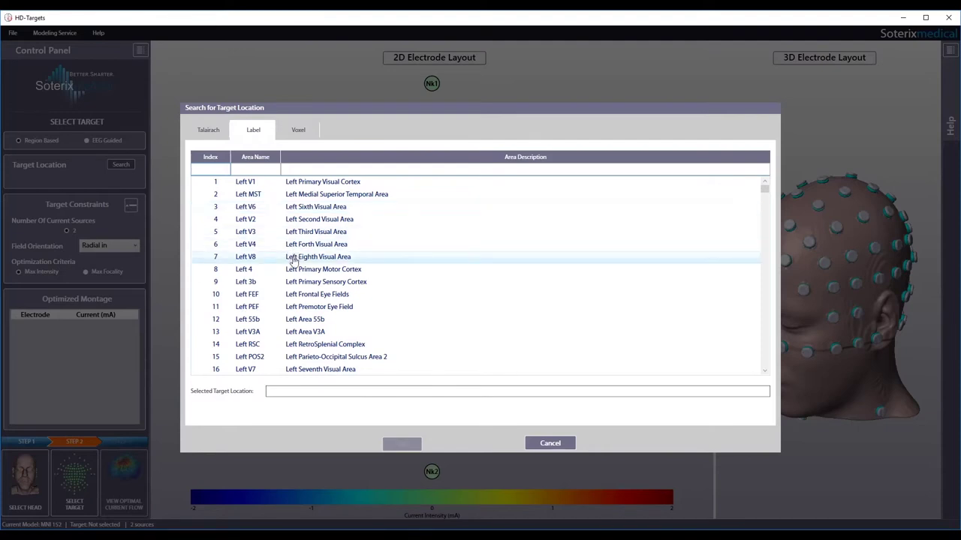
Filter areas by name 'v1' and description 'visual', then confirm Left V6 as the target.
left_click(246, 169)
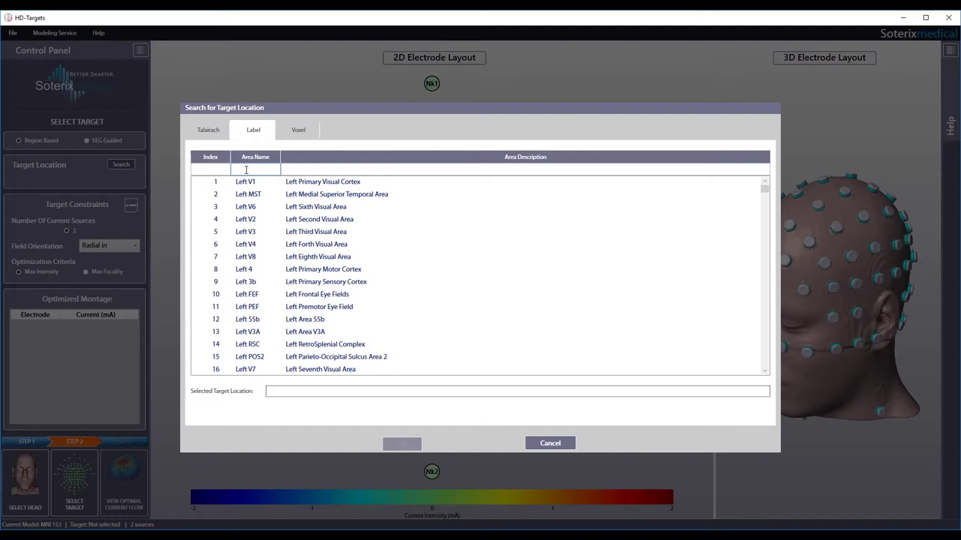
type("v1")
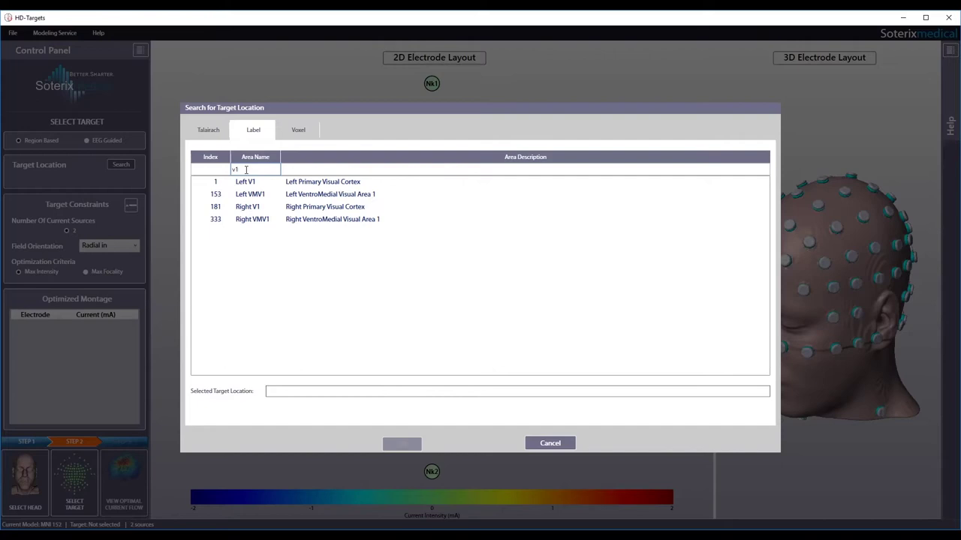
left_click(280, 169)
type("v")
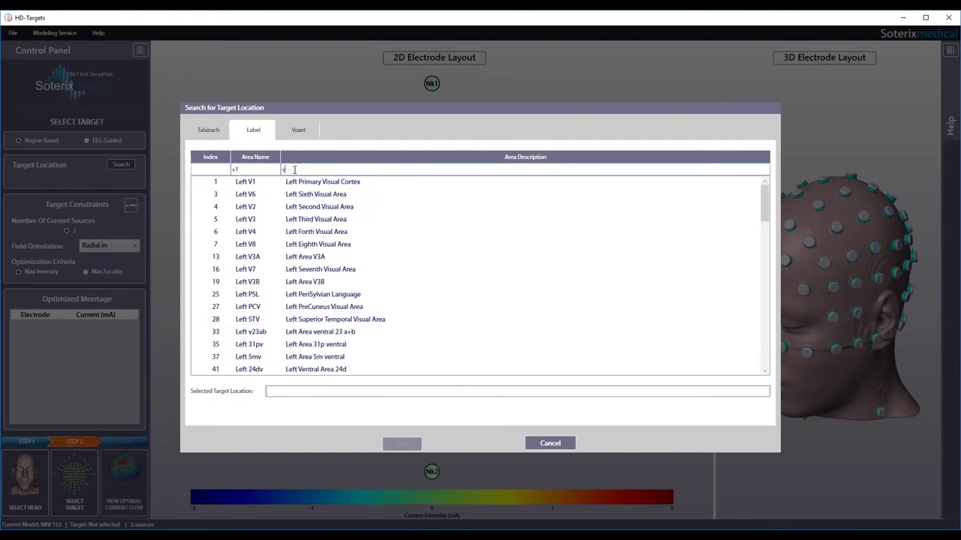
type("isual")
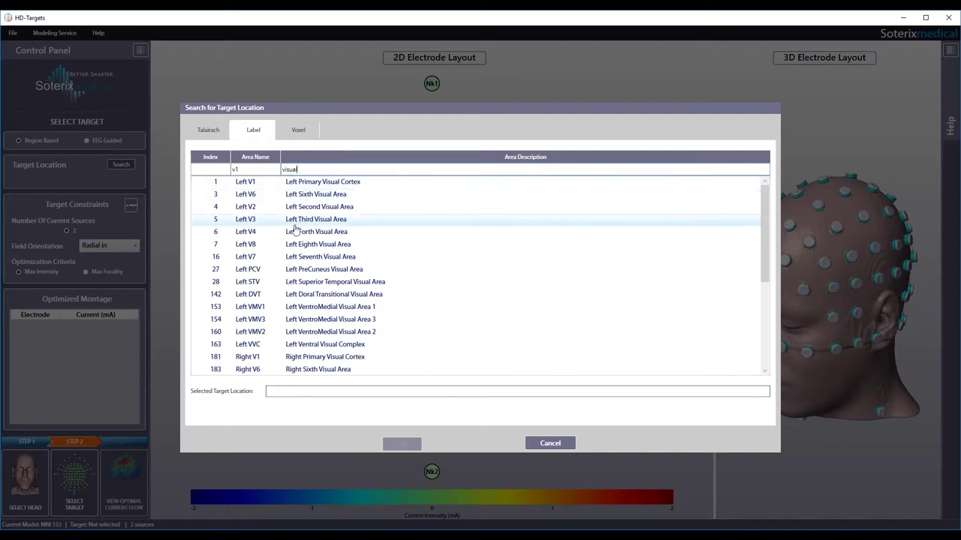
left_click(300, 194)
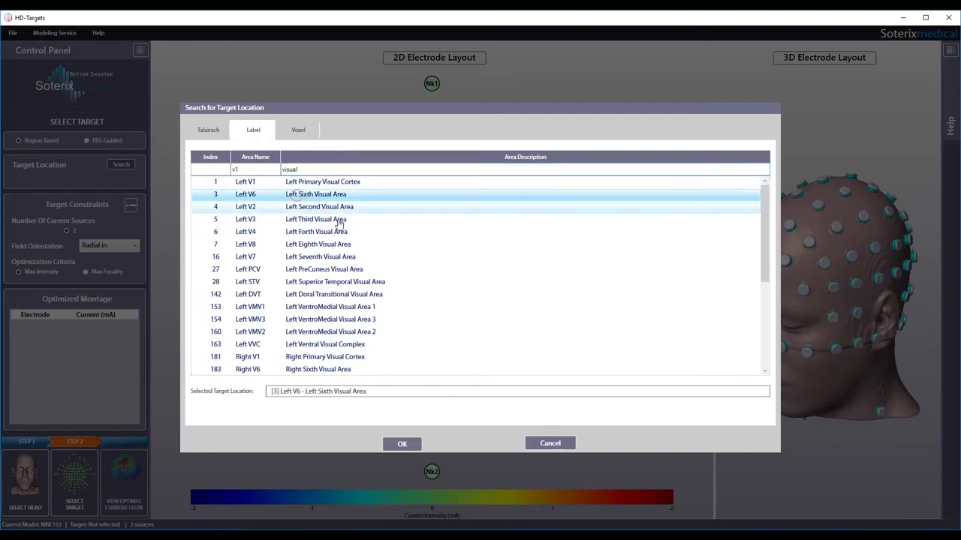
left_click(412, 444)
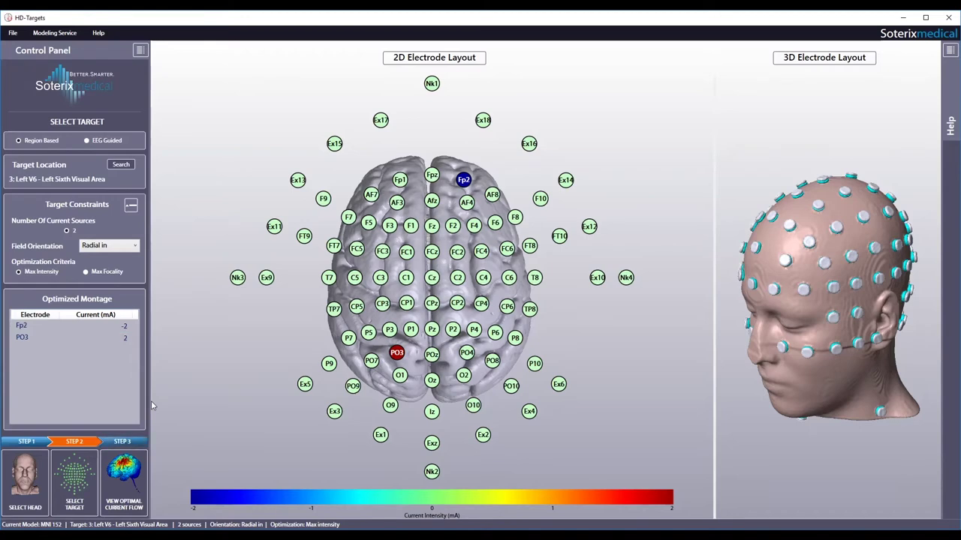
Switch the optimization criterion to Max Focality.
left_click(86, 272)
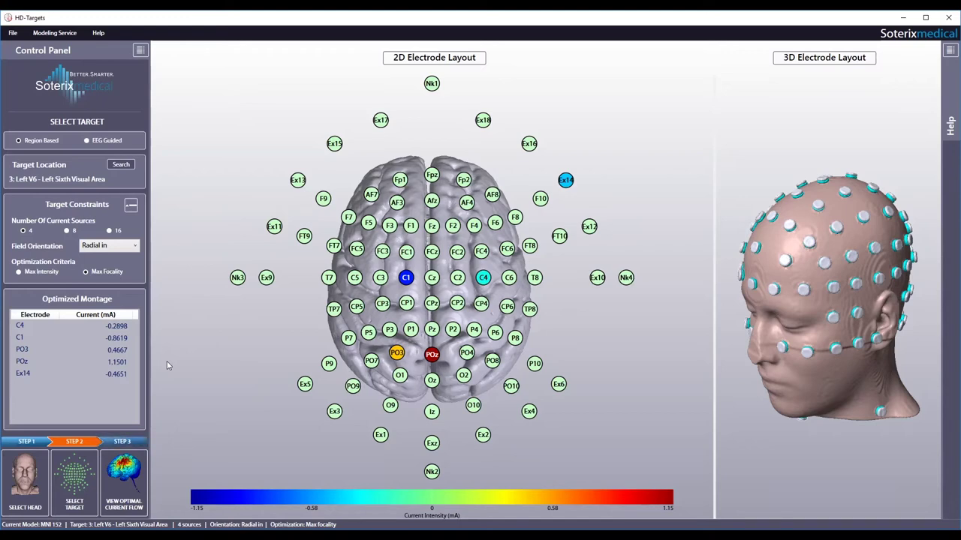
Use 8 current sources with Radial In orientation, try 4 sources, then return to 8.
left_click(66, 231)
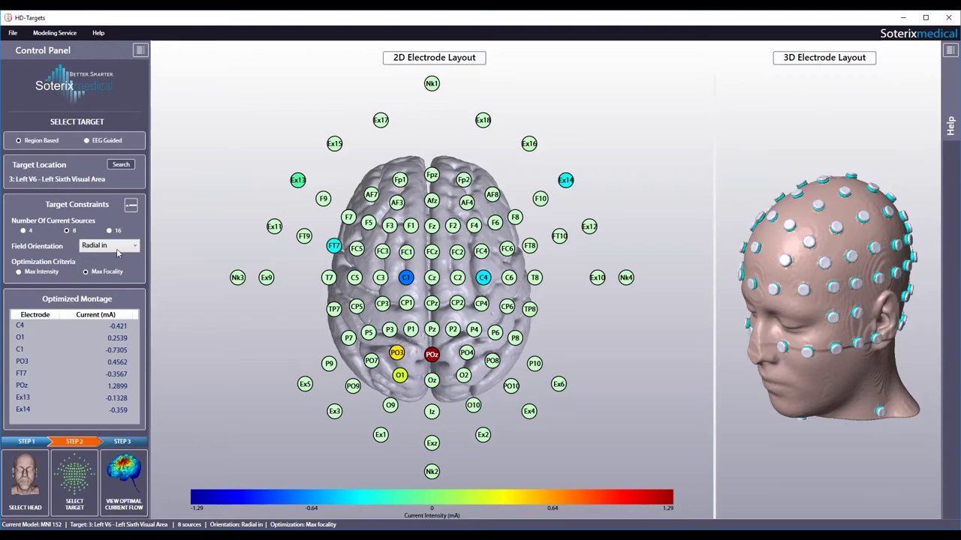
left_click(117, 246)
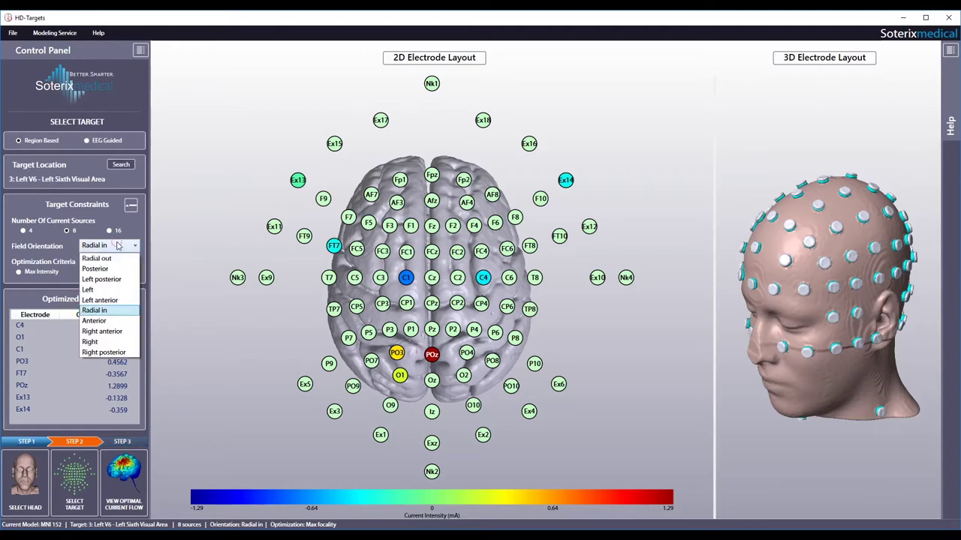
left_click(113, 311)
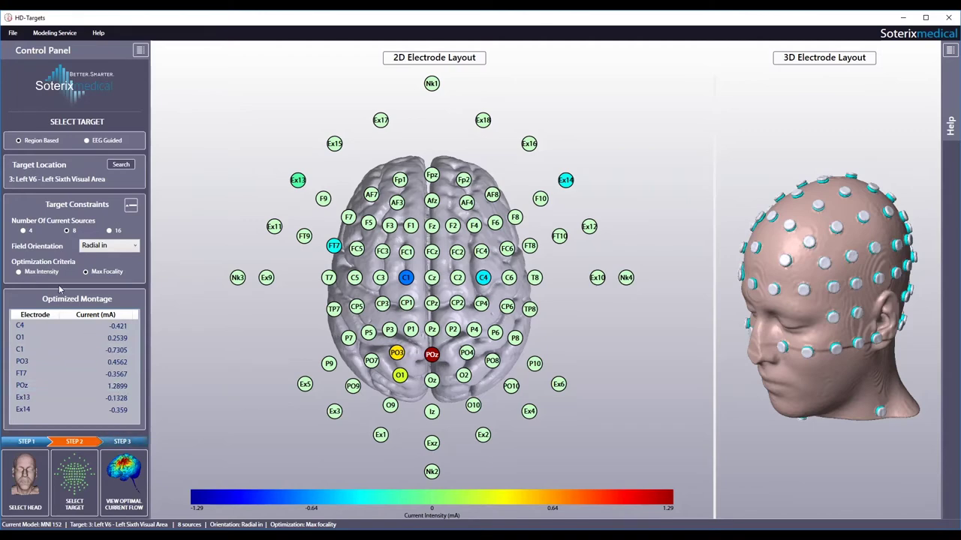
left_click(23, 232)
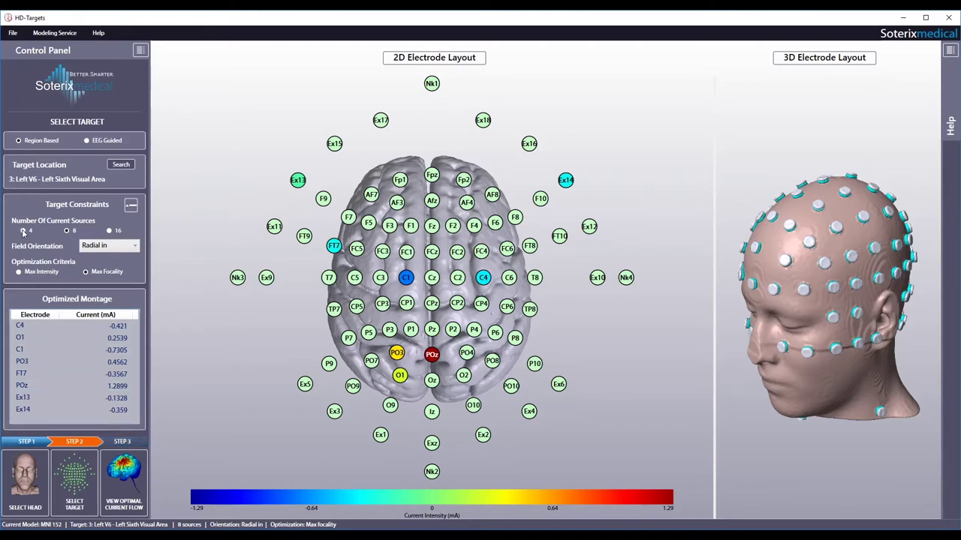
left_click(67, 232)
Locate electrodes C4, Ex14, FT7, PO3 and O1 on the 3D head, then switch to Max Intensity.
left_click(406, 278)
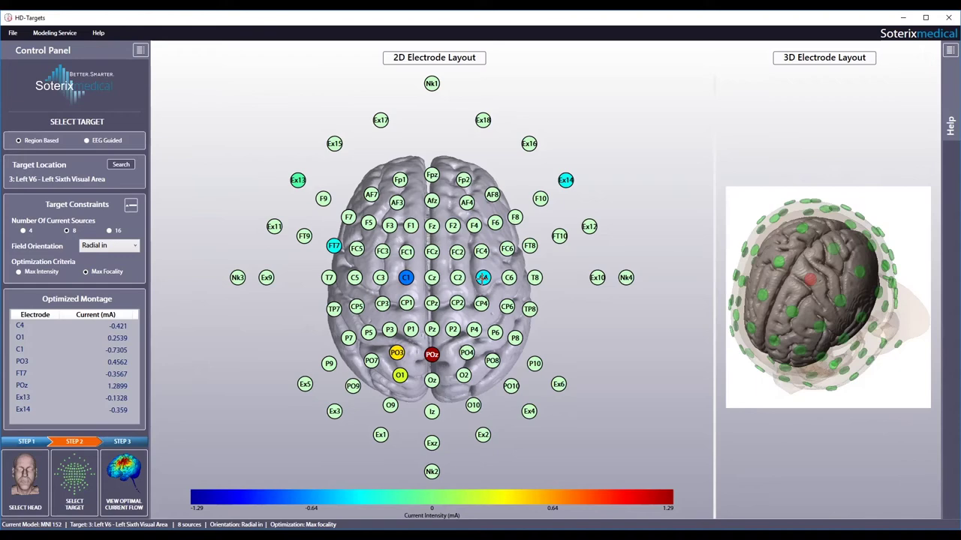
left_click(483, 278)
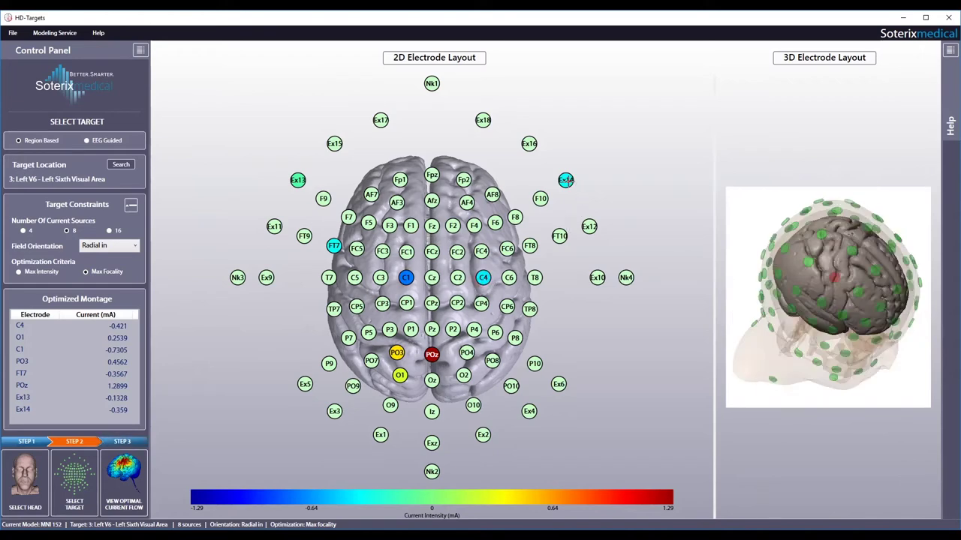
left_click(566, 180)
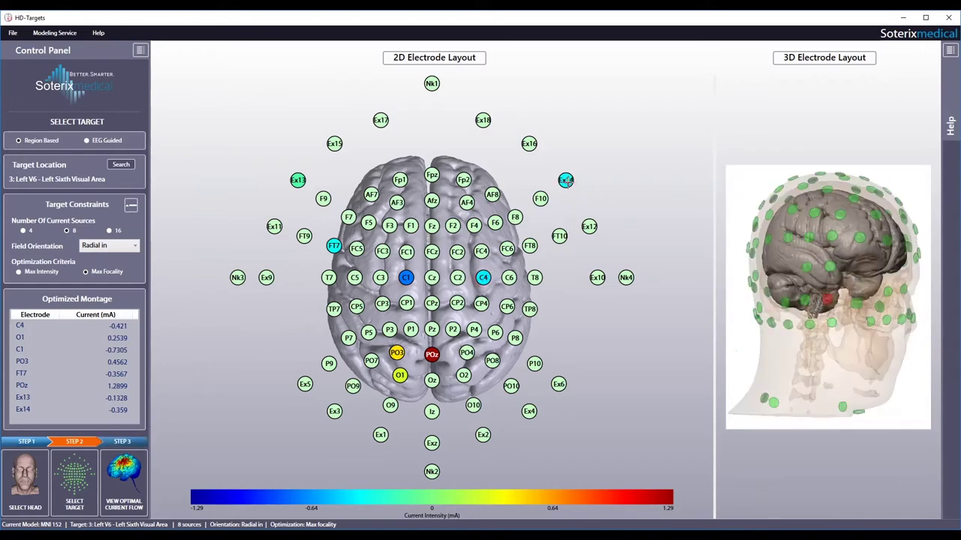
left_click(335, 245)
left_click(397, 353)
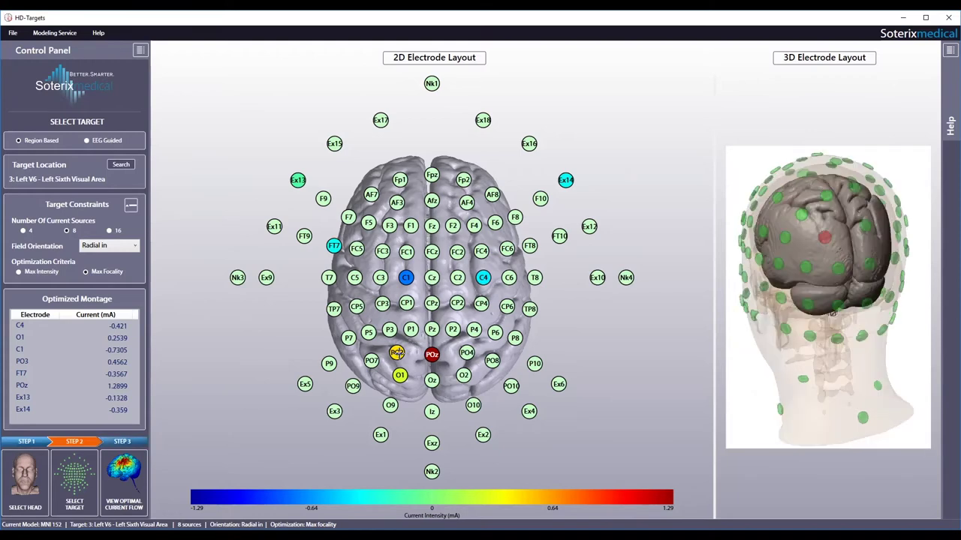
left_click(400, 376)
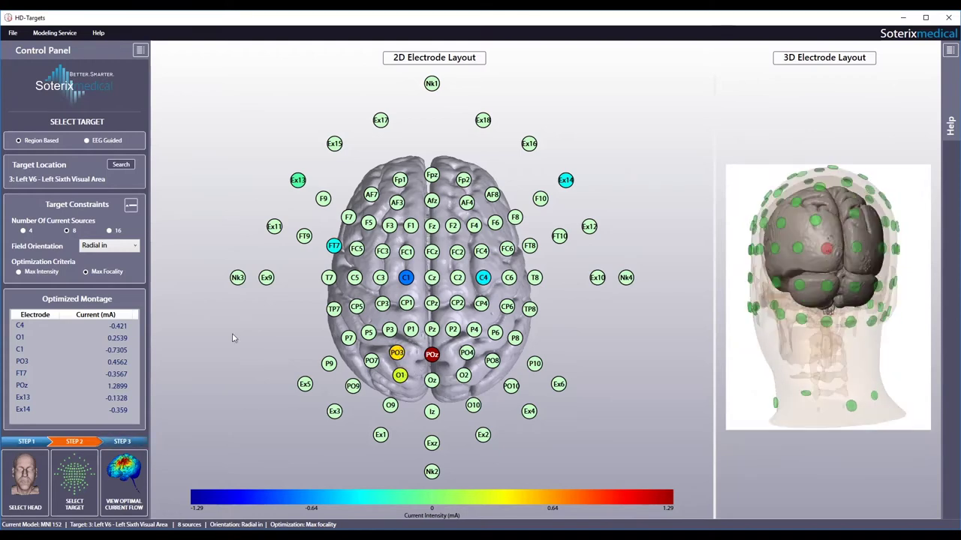
left_click(19, 272)
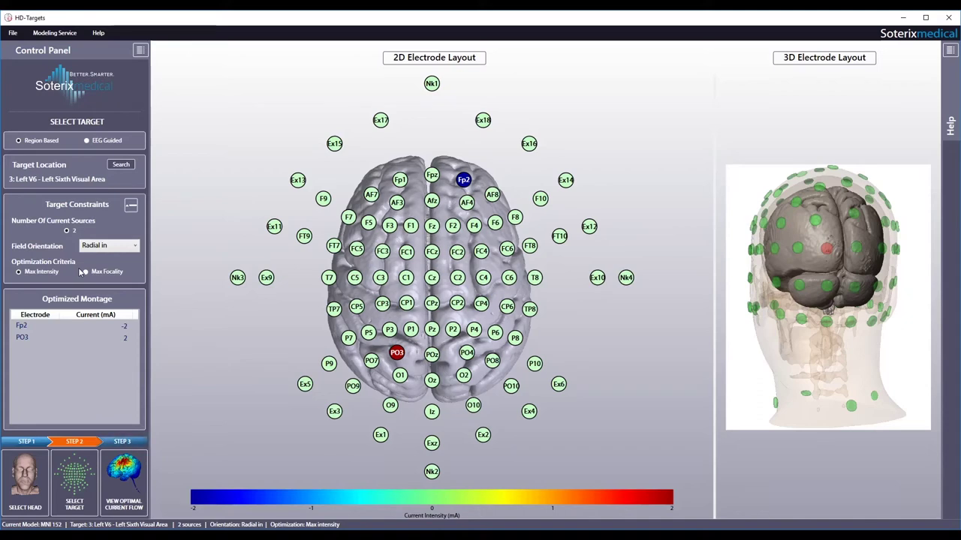
Switch back to Max Focality and load the optimal current flow for Left V6.
left_click(87, 272)
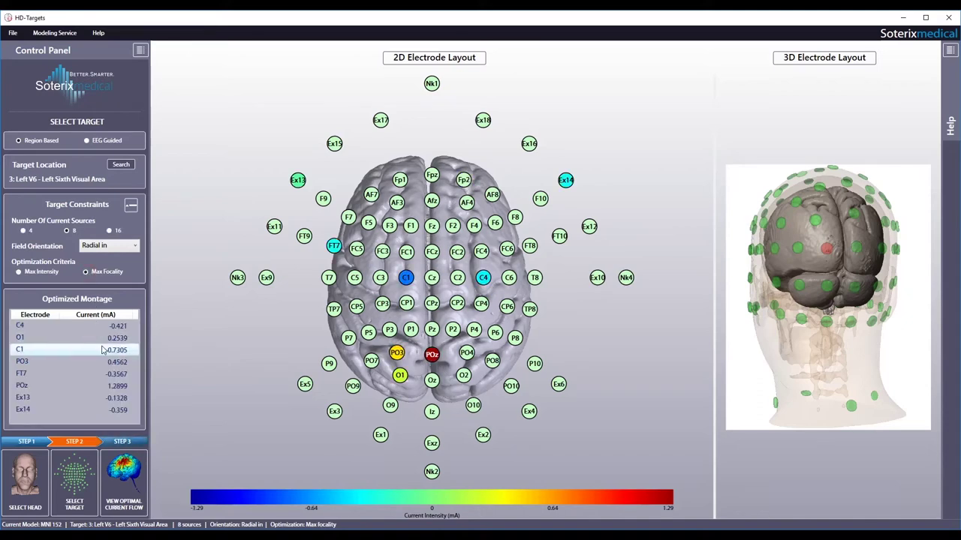
left_click(124, 474)
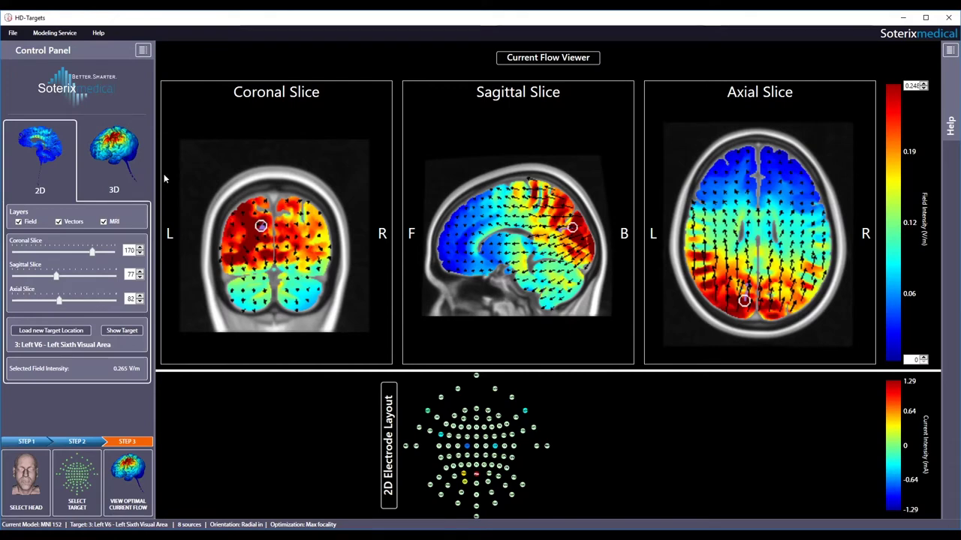
Toggle the MRI, Vectors and Field layers off and back on, leaving all three visible.
left_click(104, 222)
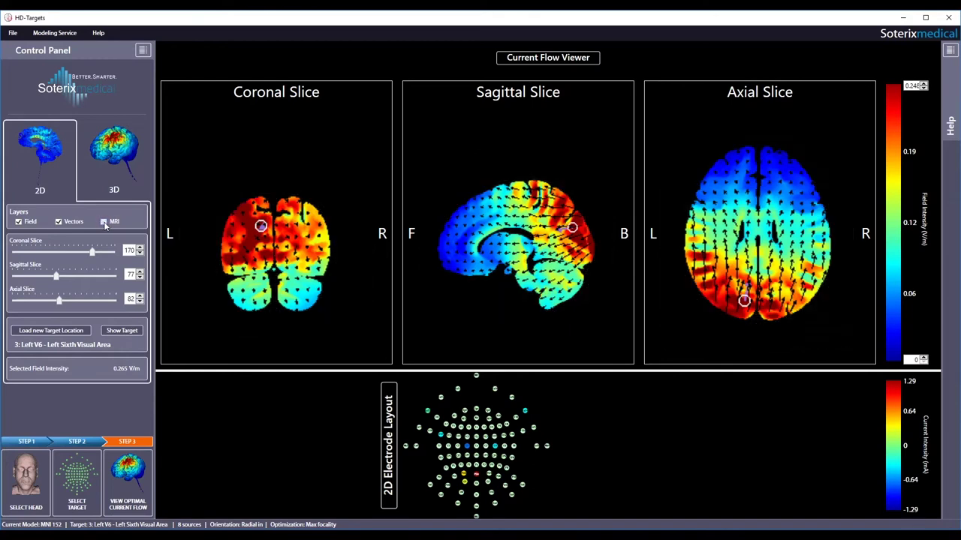
left_click(102, 223)
left_click(59, 223)
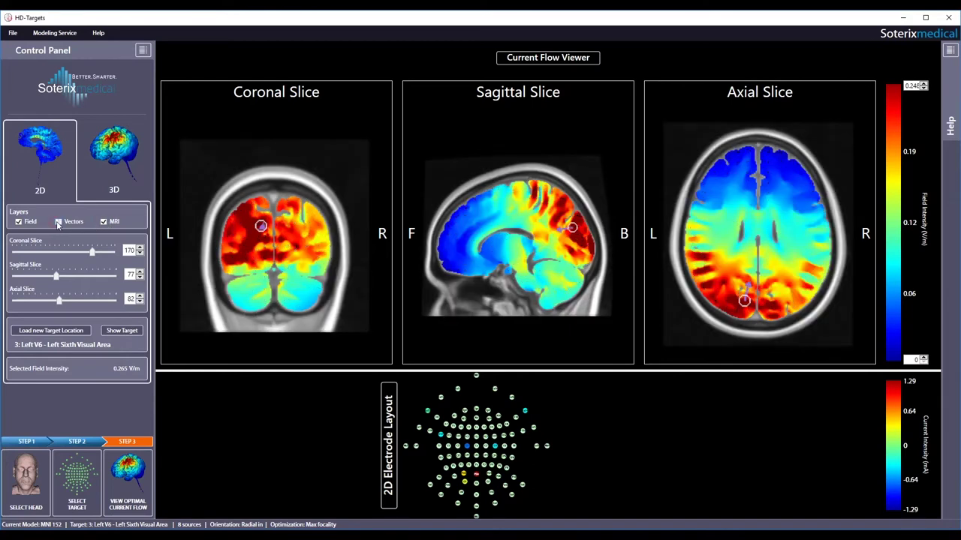
left_click(58, 222)
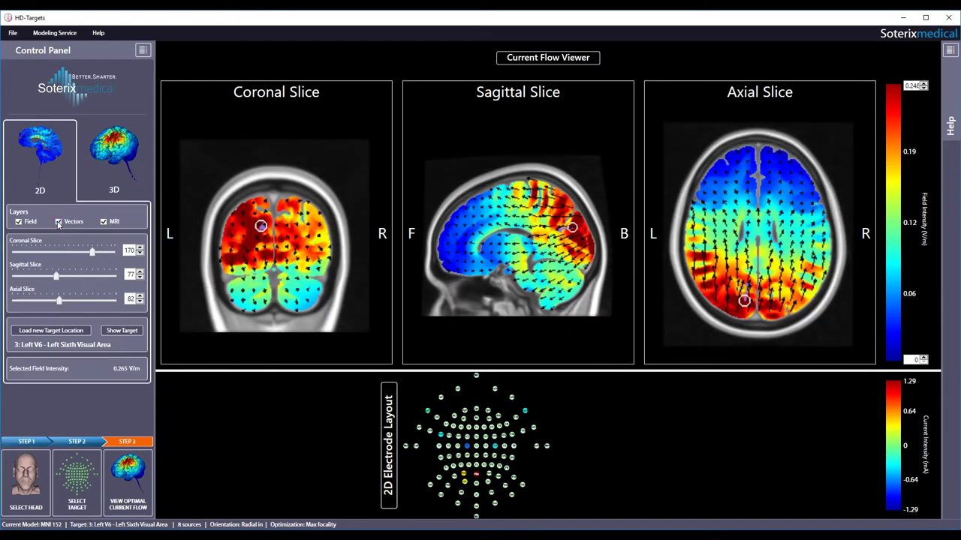
left_click(19, 222)
left_click(19, 222)
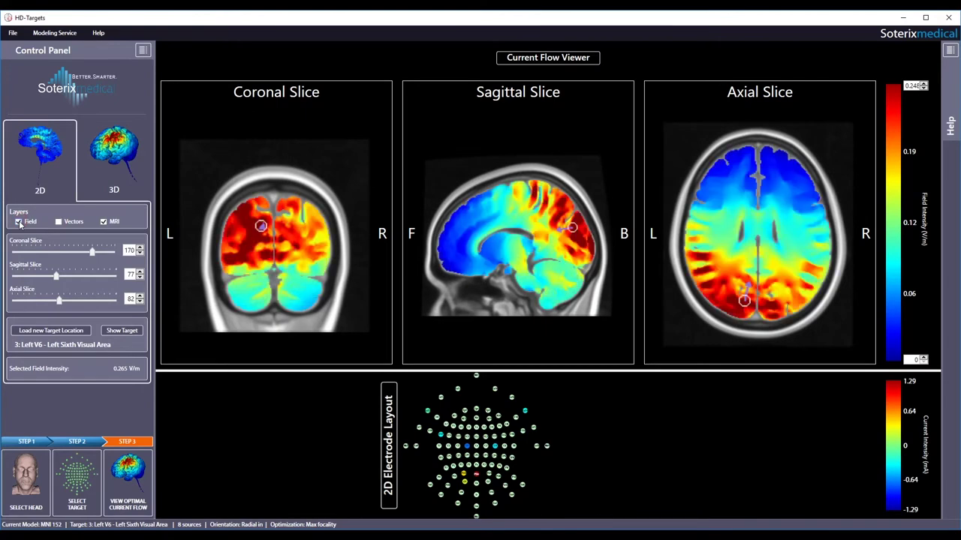
left_click(58, 222)
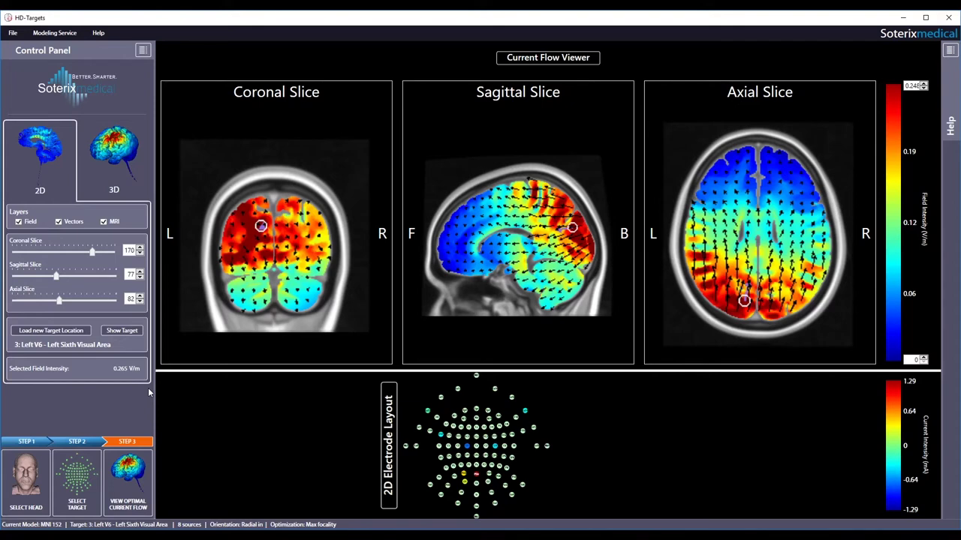
left_click(263, 247)
left_click(245, 233)
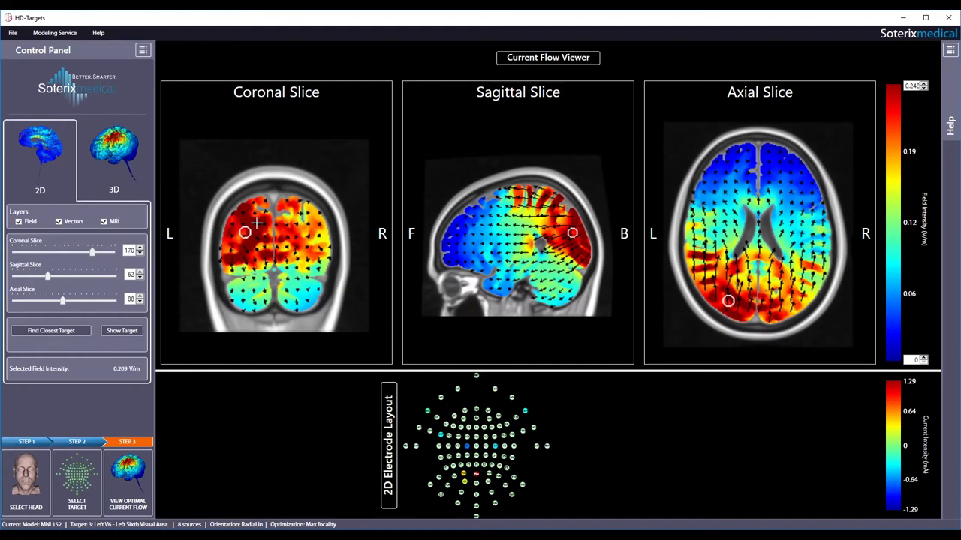
left_click(139, 249)
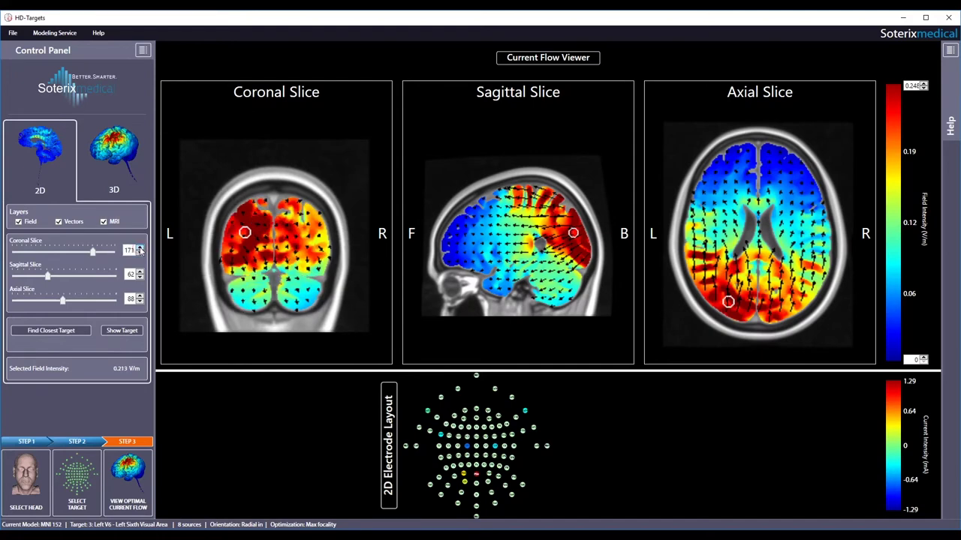
left_click(139, 254)
left_click(139, 254)
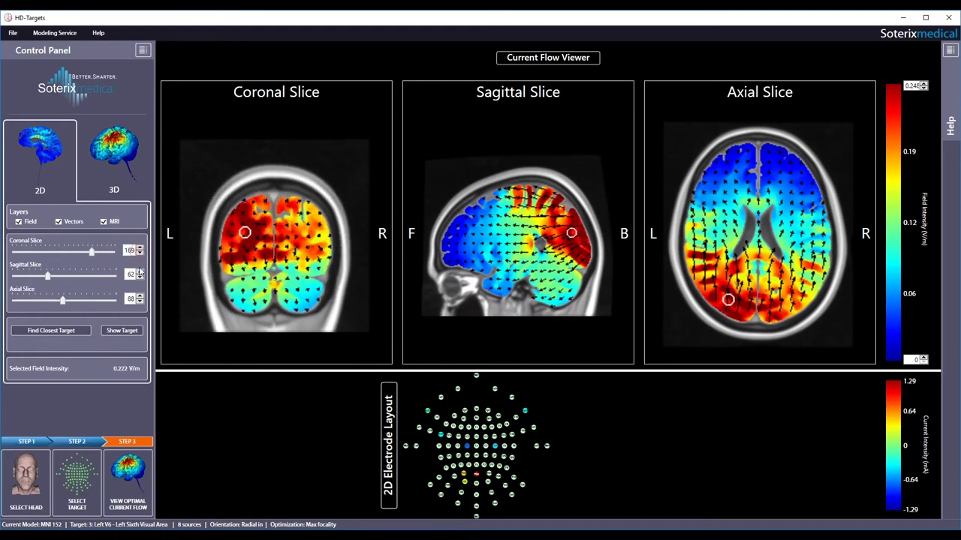
left_click(140, 271)
left_click(139, 272)
left_click(139, 271)
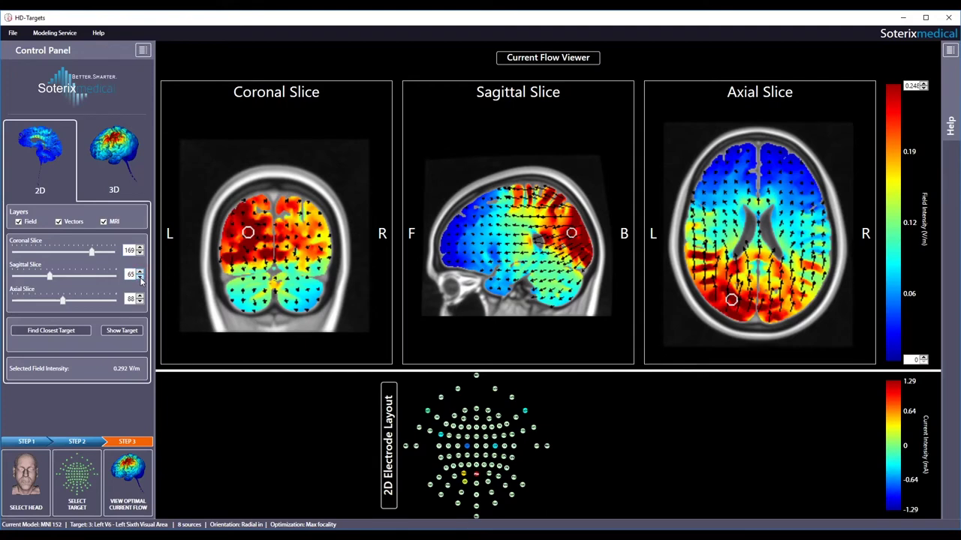
left_click(139, 277)
left_click(139, 276)
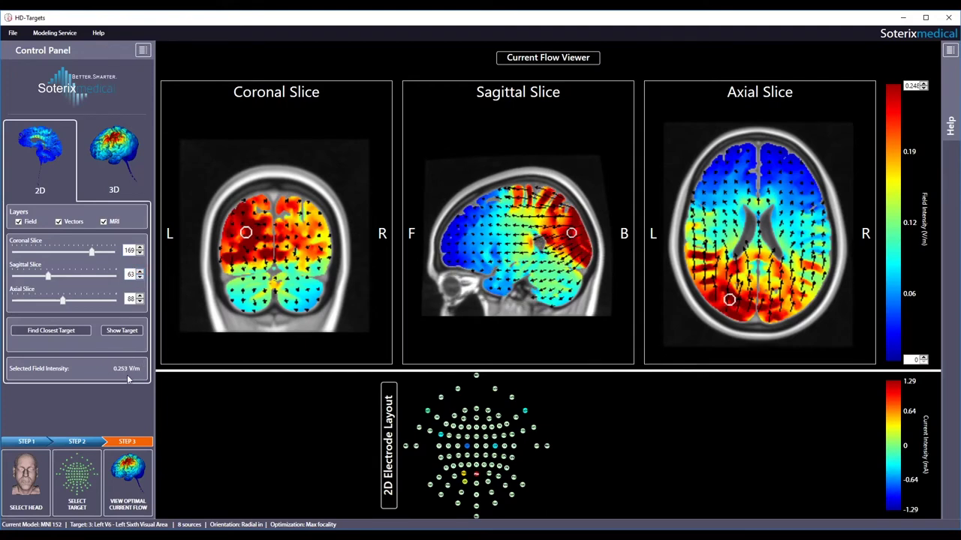
left_click(278, 283)
left_click(286, 244)
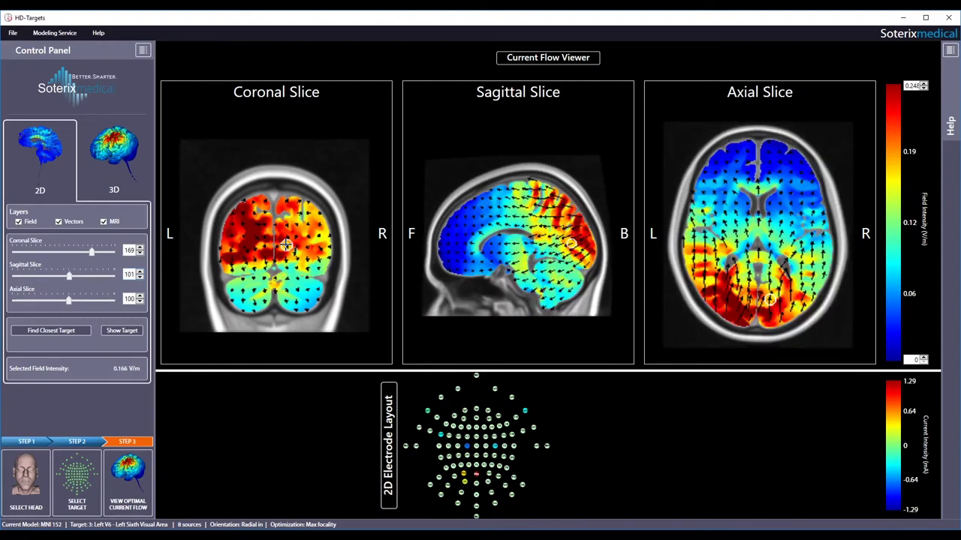
left_click(259, 235)
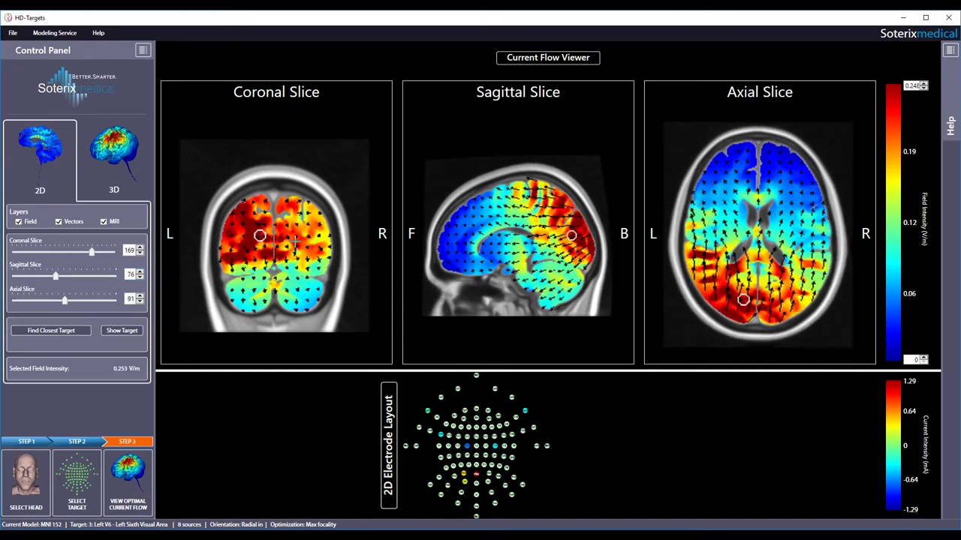
left_click(295, 241)
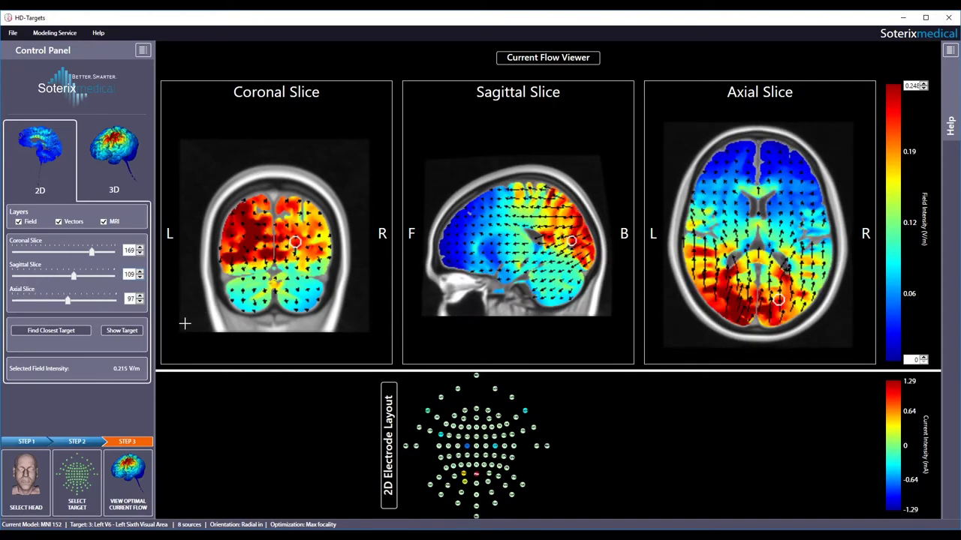
left_click(130, 333)
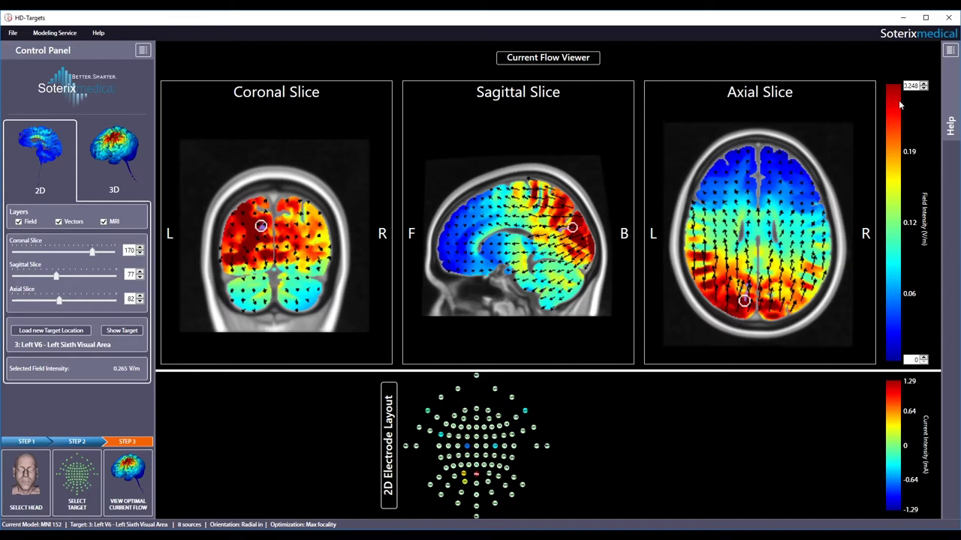
left_click(923, 89)
left_click(924, 89)
left_click(923, 89)
left_click(925, 84)
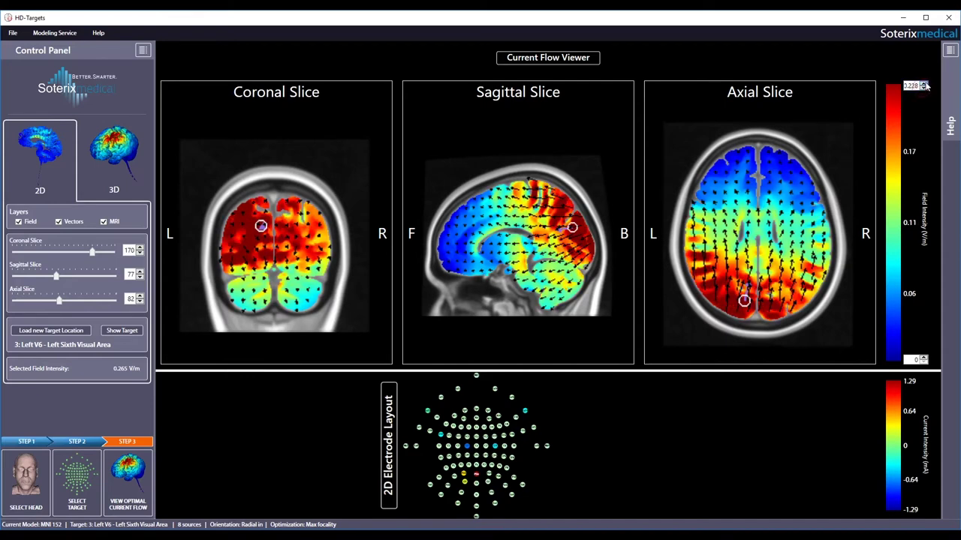
left_click(924, 84)
left_click(925, 84)
left_click(924, 358)
left_click(924, 358)
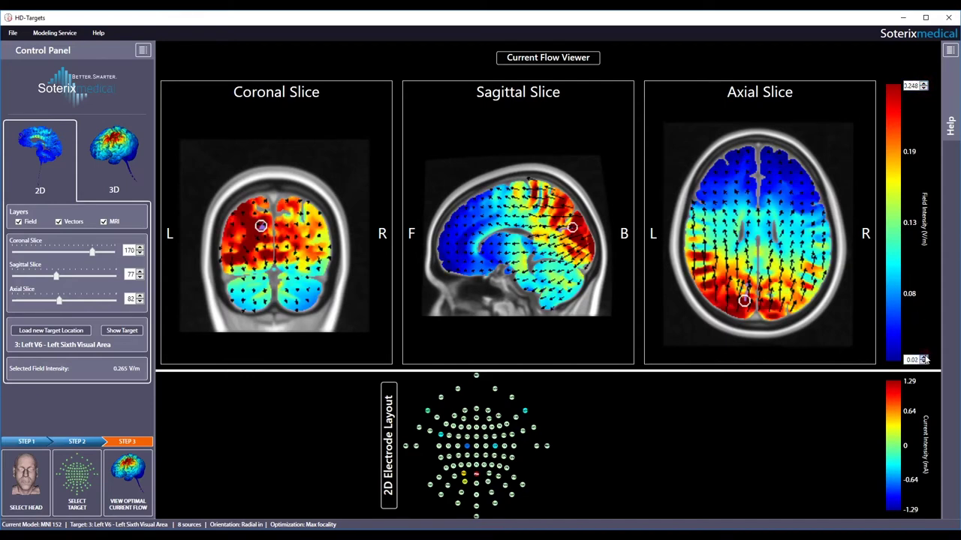
left_click(924, 358)
left_click(924, 361)
left_click(924, 362)
left_click(924, 362)
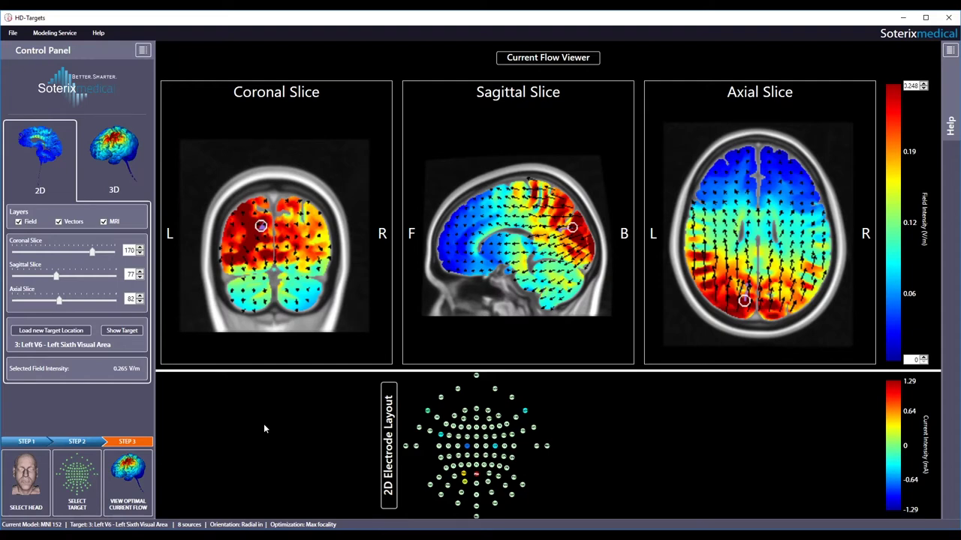
Return to target selection, re-optimize Left V6 for Max Intensity and view its current flow.
left_click(80, 330)
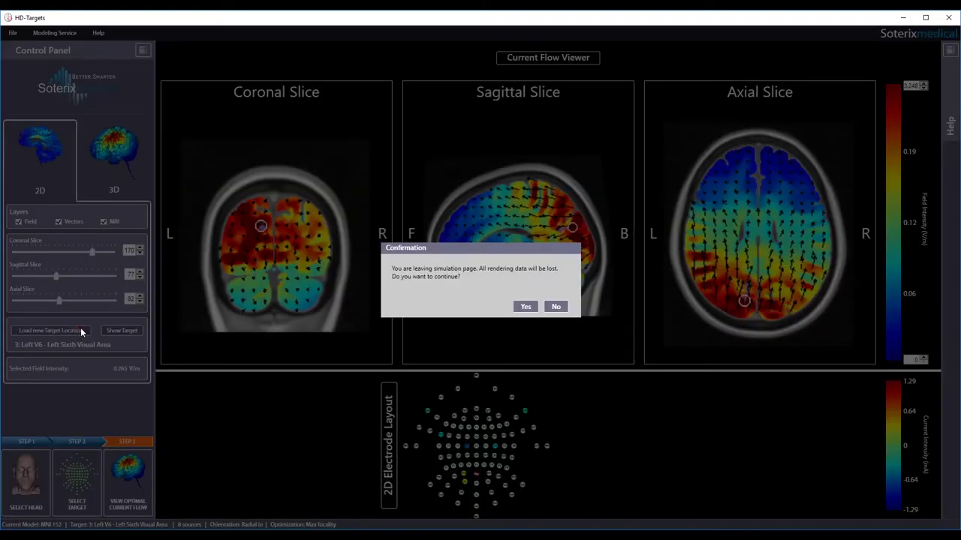
left_click(525, 306)
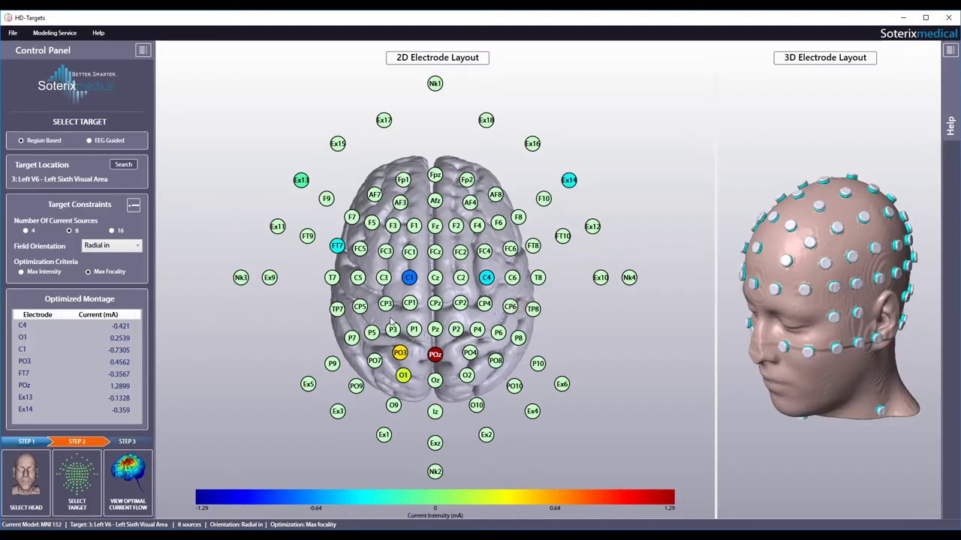
left_click(21, 272)
left_click(129, 473)
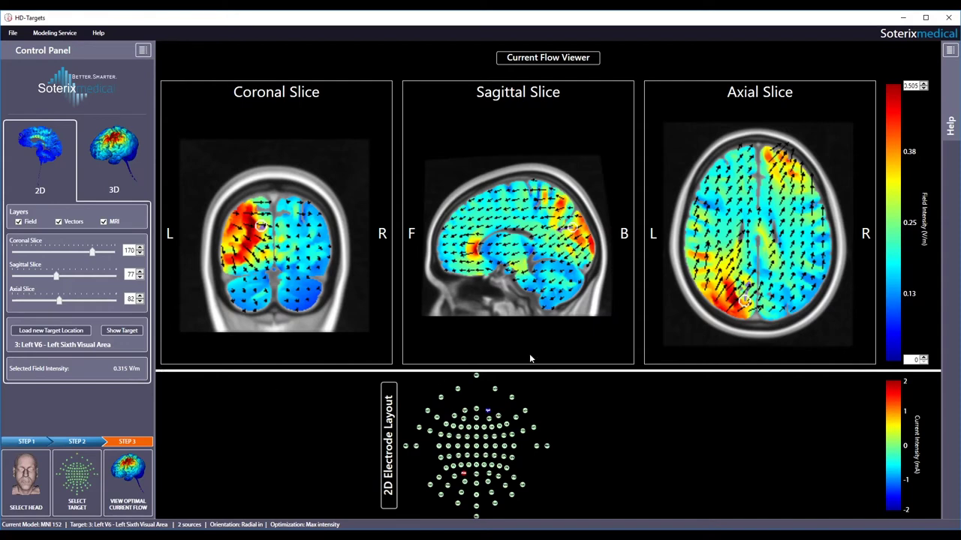
Edit the field colour-bar maximum, entering 1.0.
double_click(909, 85)
type("1.0")
key("Return")
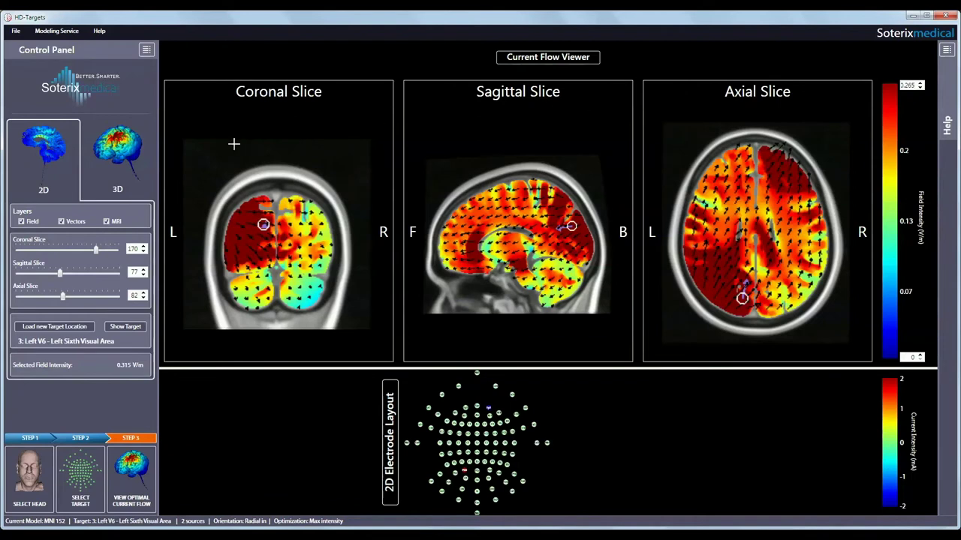
Show the current flow on the 3D brain surface and rotate it to inspect the left side.
left_click(133, 164)
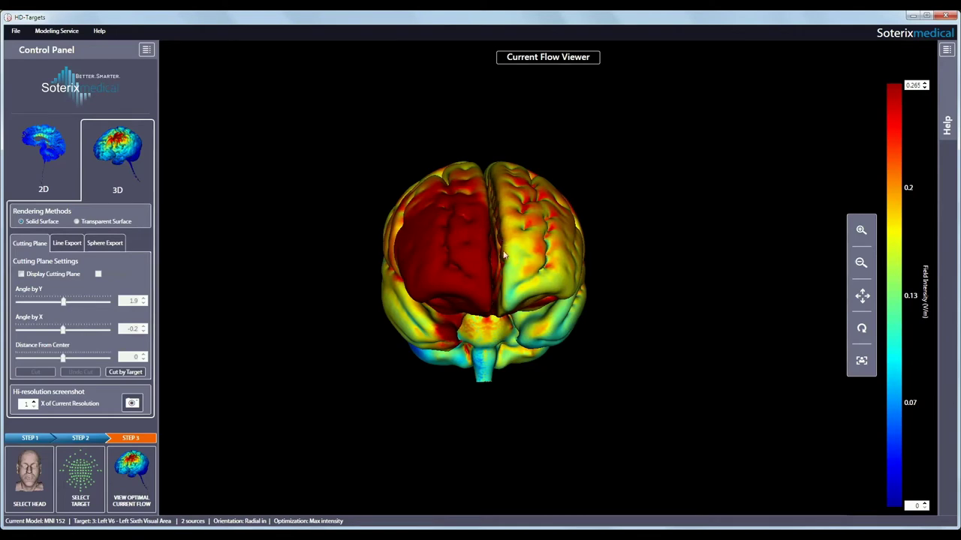
scroll(505, 255, "up", 3)
scroll(510, 271, "down", 3)
mouse_move(510, 272)
left_mouse_down()
mouse_move(413, 275)
mouse_move(432, 275)
mouse_move(506, 340)
mouse_move(548, 355)
mouse_move(473, 359)
mouse_move(408, 381)
mouse_move(534, 272)
mouse_move(505, 276)
left_mouse_up()
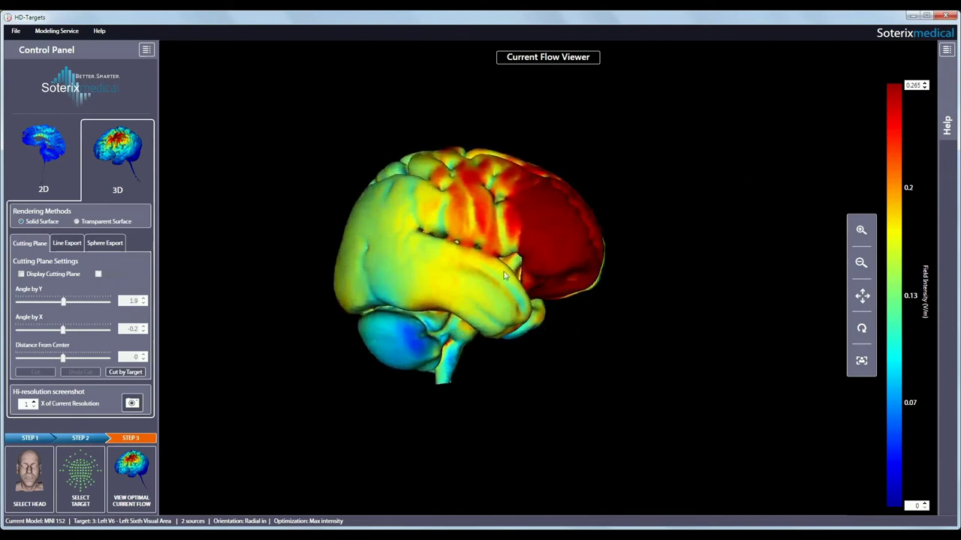
Cut the 3D brain with a plane at Y angle −3.1, X angle −2.1, distance 8.1 from centre.
left_click(21, 274)
left_click_drag(424, 248, 446, 245)
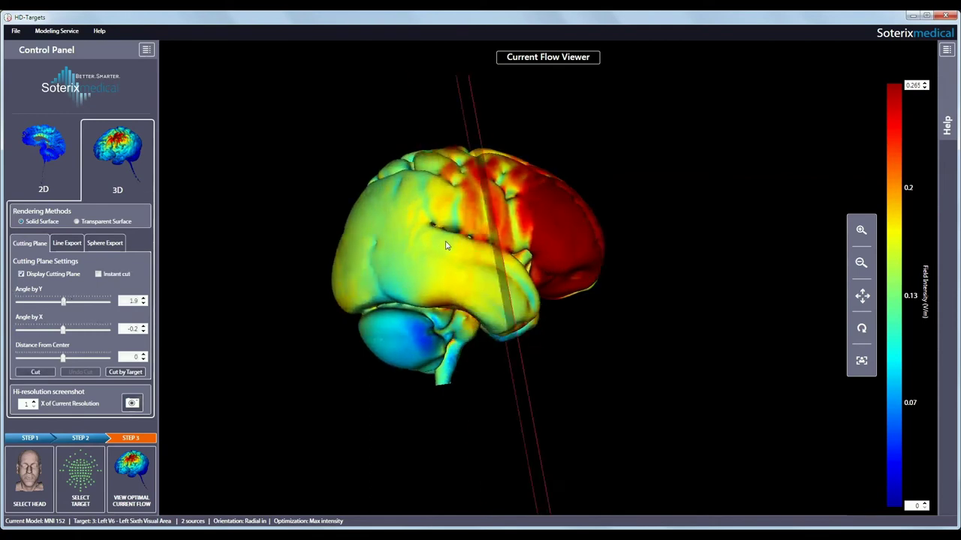
left_click(55, 304)
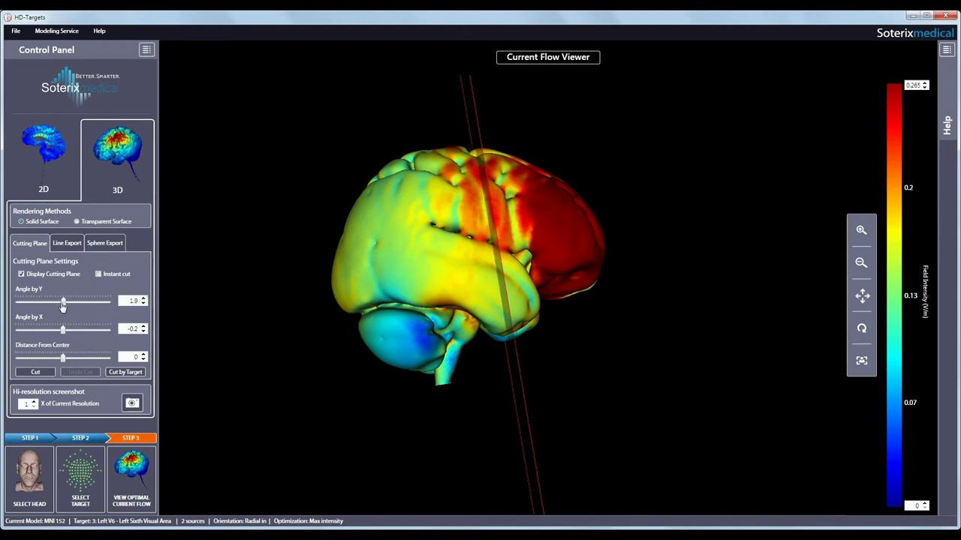
left_click(54, 303)
left_click(54, 304)
left_click(56, 303)
left_click(56, 303)
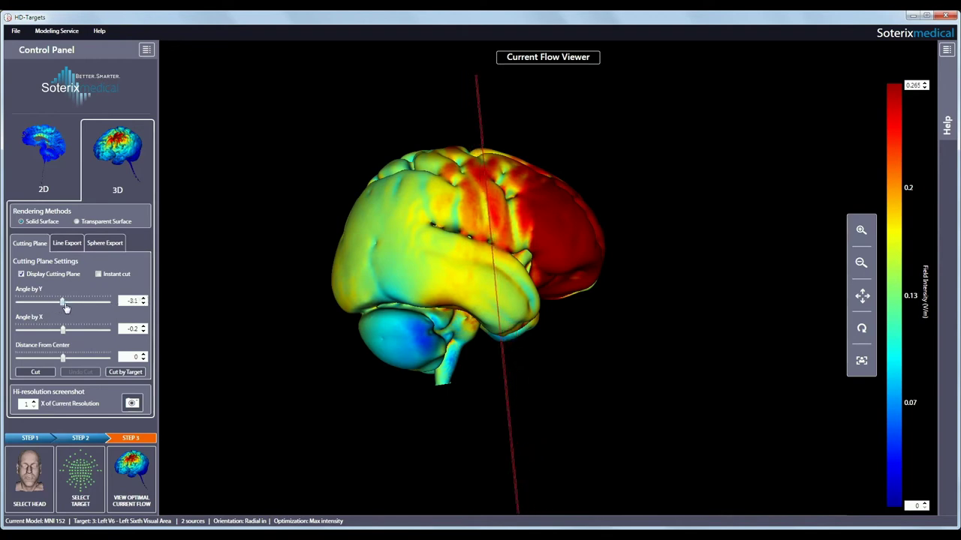
left_click(63, 334)
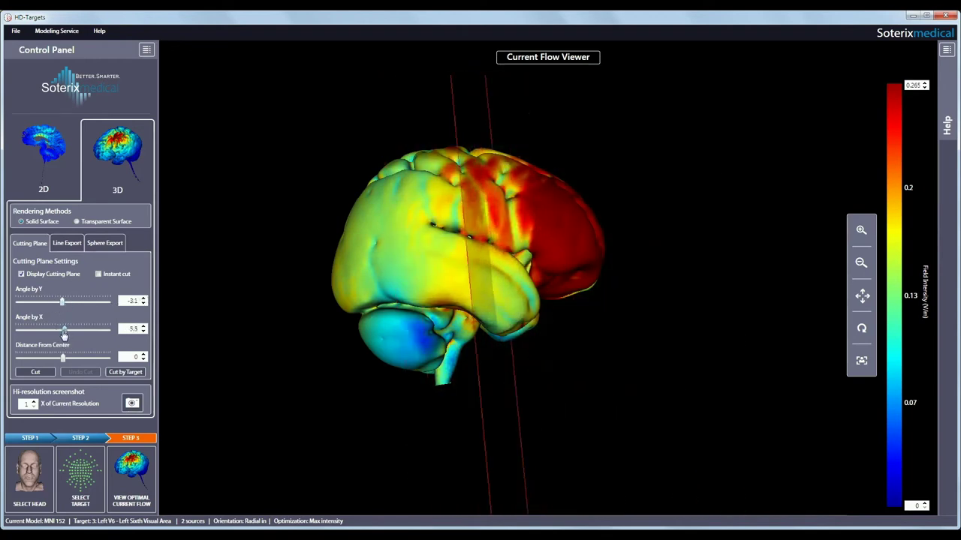
left_click(64, 358)
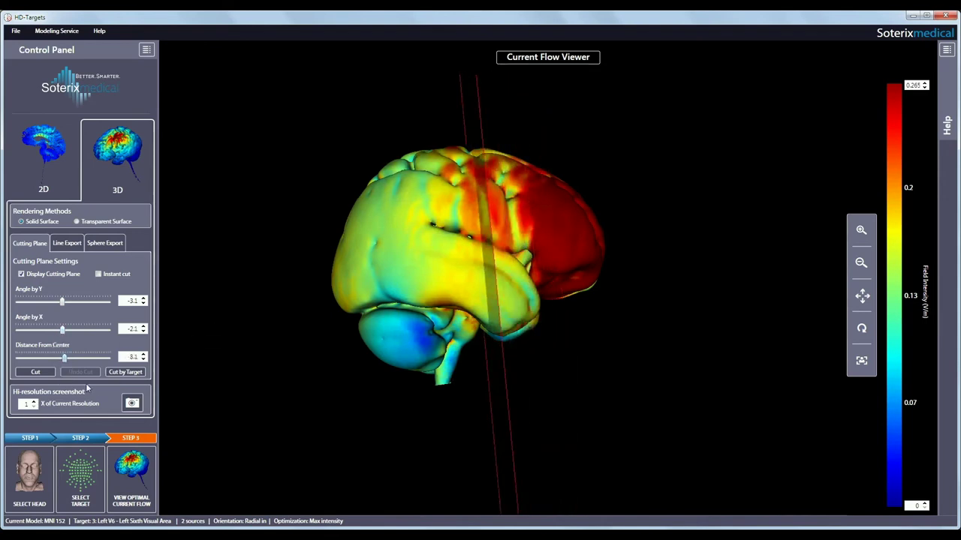
left_click(36, 372)
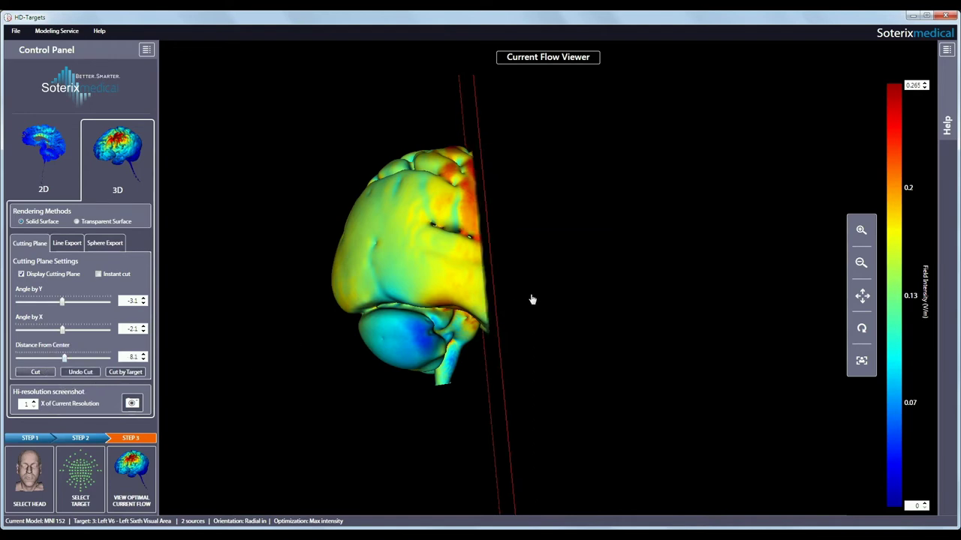
Undo the cut, hide the cutting plane, and turn the brain to a side-on view.
left_click_drag(447, 294, 345, 302)
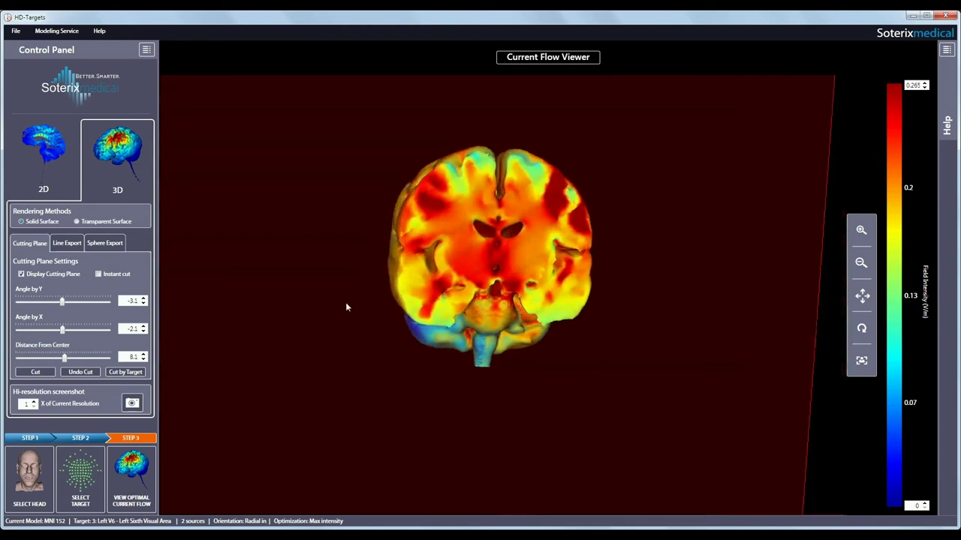
left_click(81, 372)
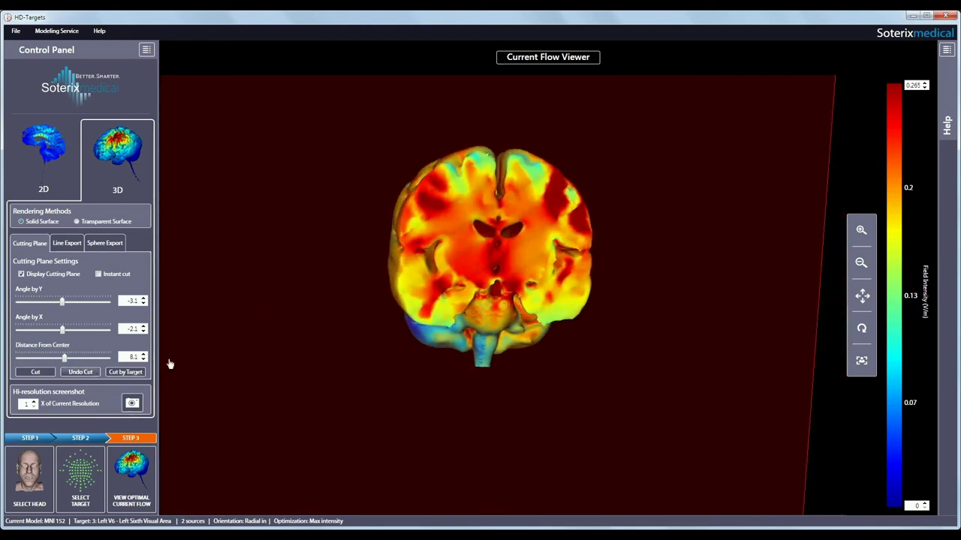
left_click(21, 275)
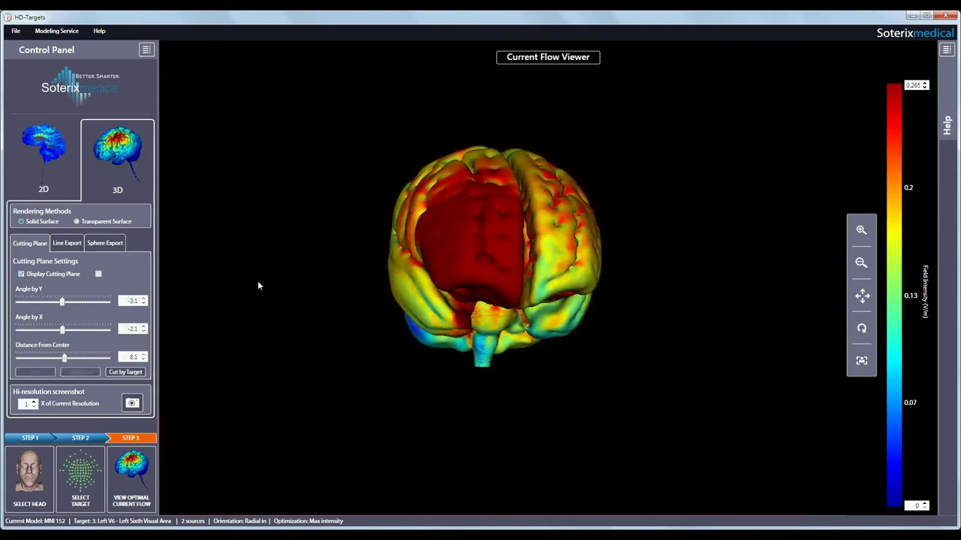
mouse_move(442, 248)
left_mouse_down()
mouse_move(473, 245)
mouse_move(404, 244)
mouse_move(435, 241)
left_mouse_up()
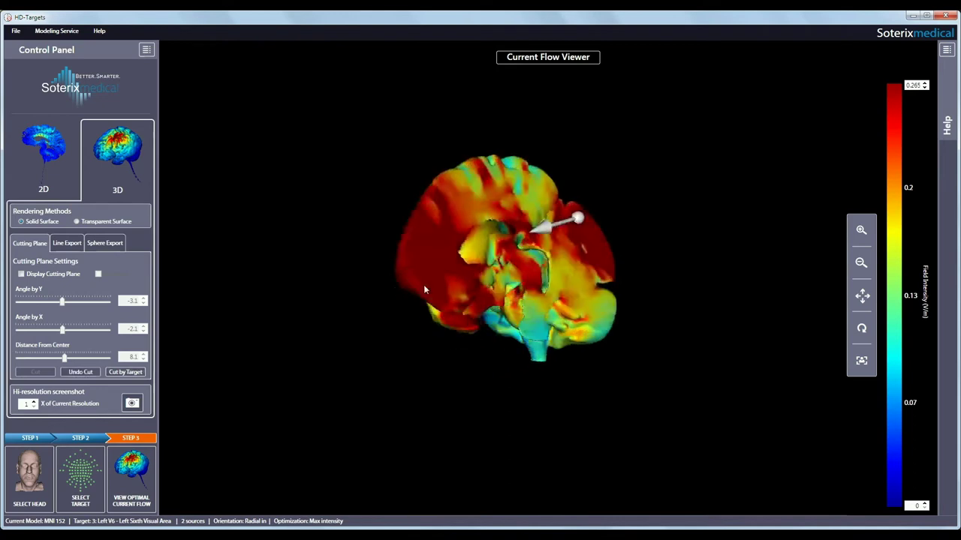
left_click_drag(419, 295, 500, 328)
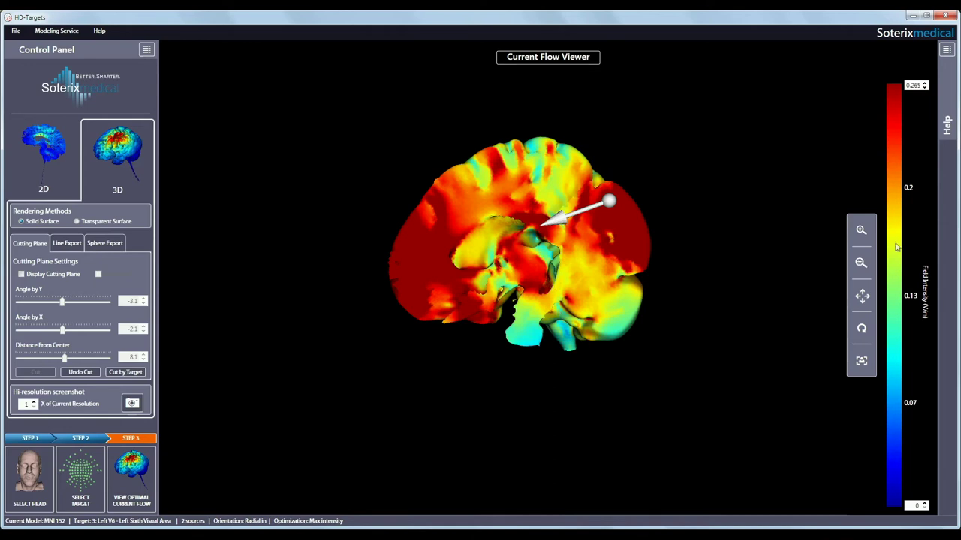
Set the colour scale maximum to 0.255 V/m.
left_click(926, 84)
left_click(926, 87)
left_click(925, 87)
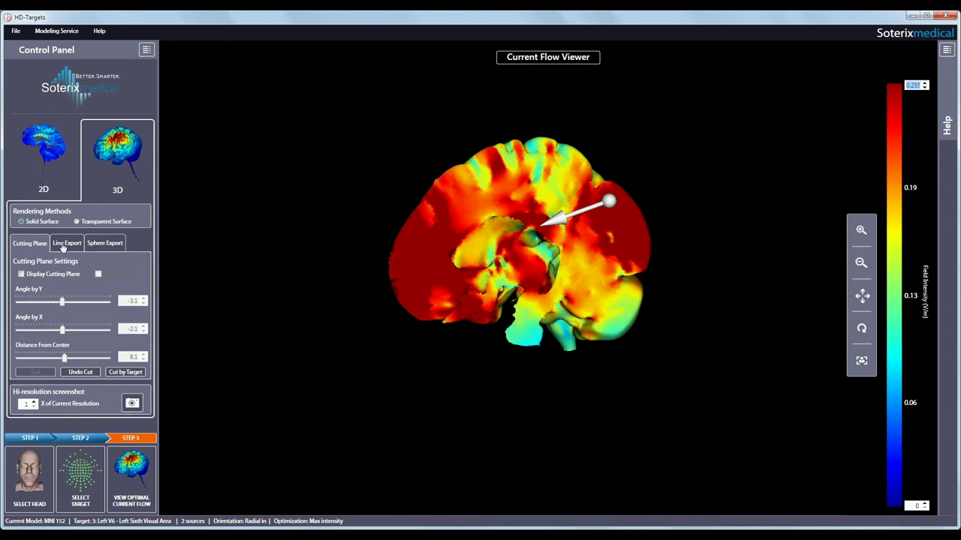
Place the export line's start point on the cut brain at 89.3, 119.6, 57.9.
left_click(67, 243)
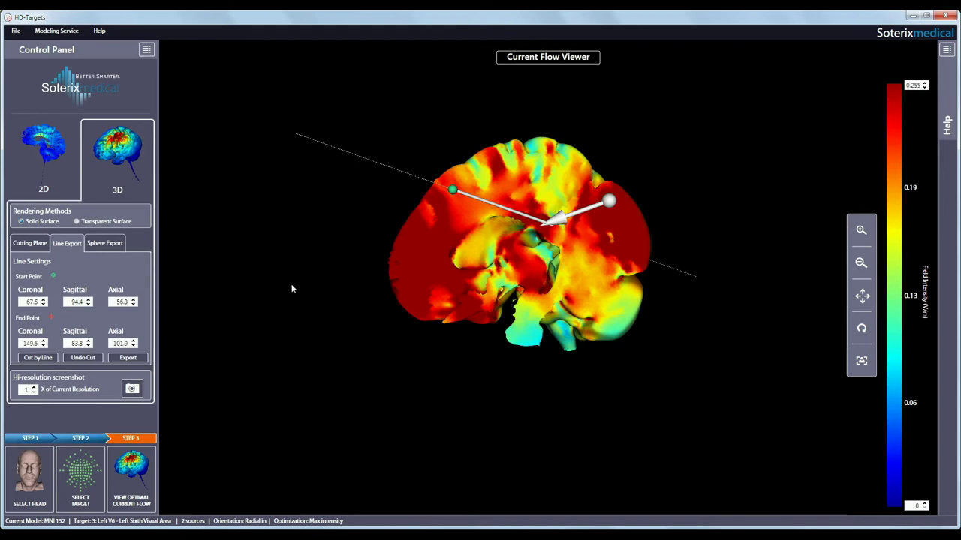
left_click(50, 277)
left_click(468, 182)
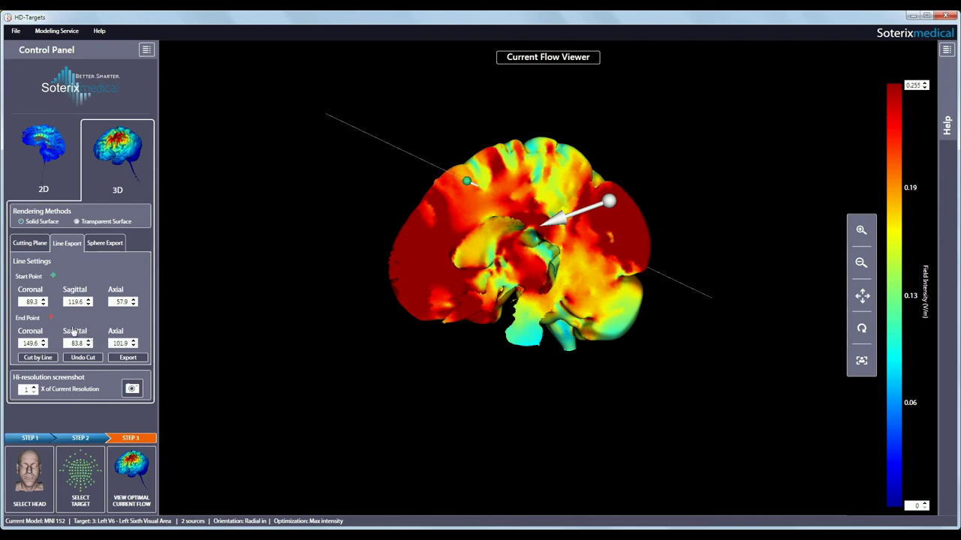
double_click(68, 302)
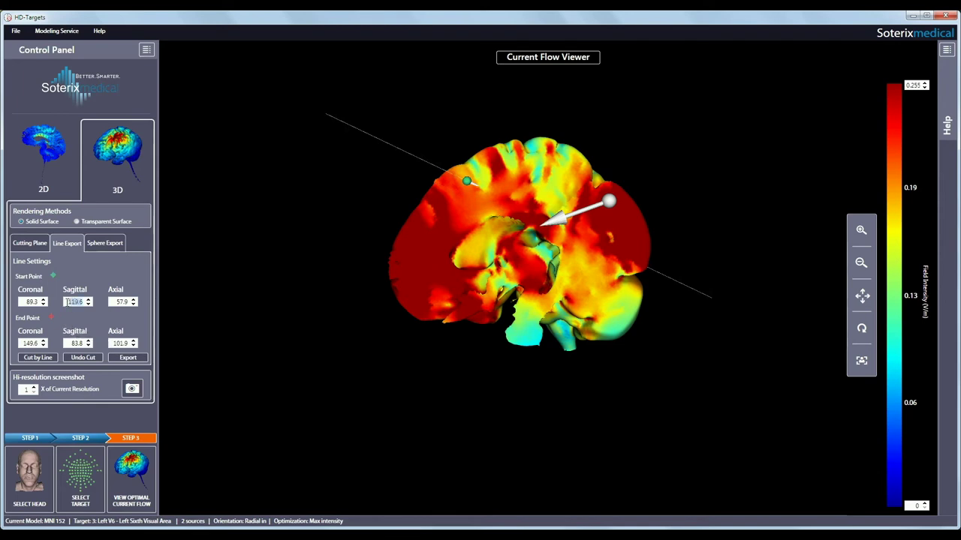
left_click(21, 301)
Move the line's end point to 157.9, 86.1, 74.7 and cancel the line export.
mouse_move(51, 318)
left_mouse_down()
mouse_move(263, 328)
mouse_move(561, 237)
mouse_move(586, 193)
left_mouse_up()
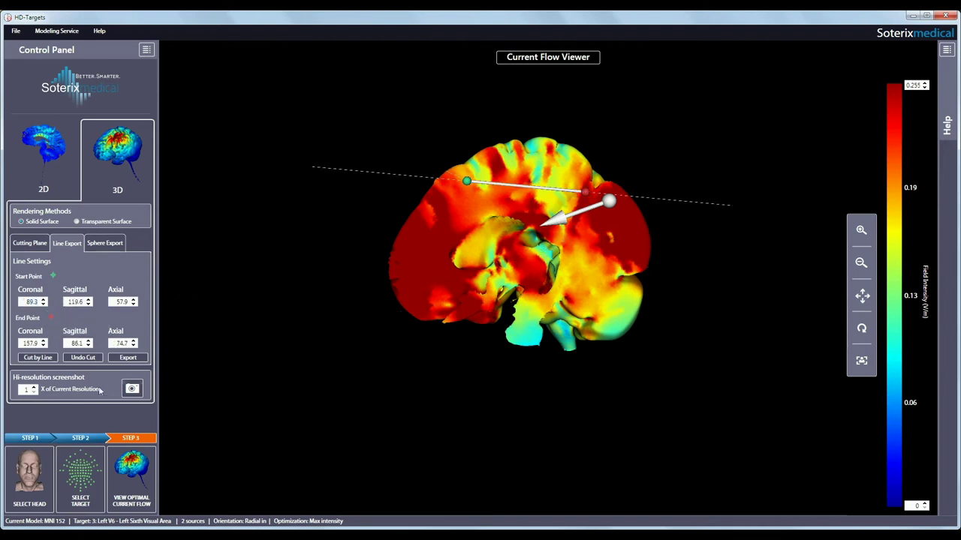
left_click_drag(592, 298, 345, 359)
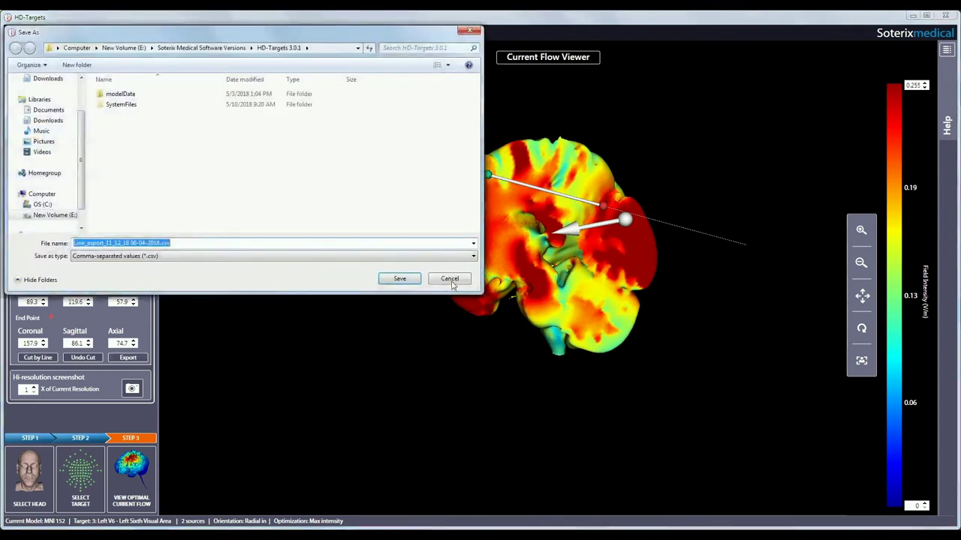
left_click(452, 280)
left_click_drag(600, 298, 543, 298)
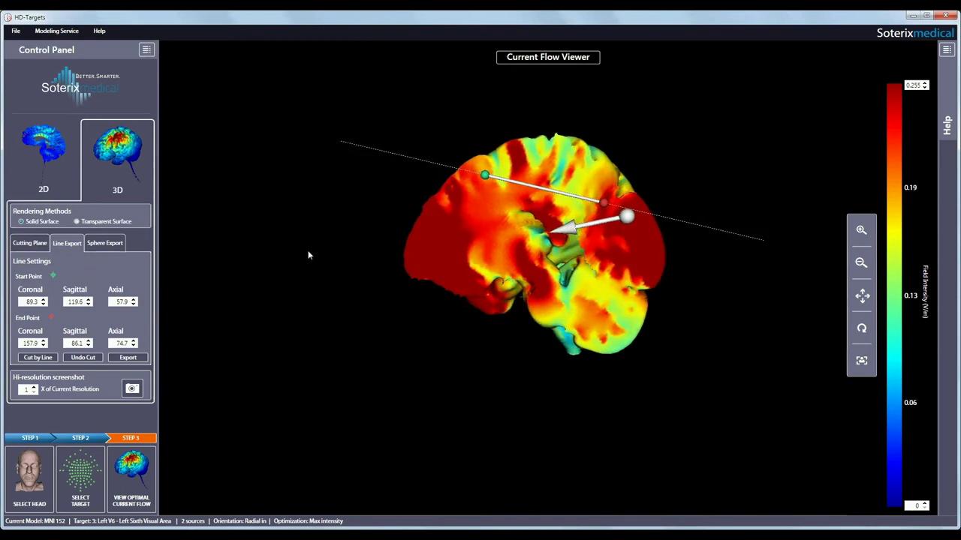
Position the radius-20 export sphere on the brain, centred at 140.1, 103.4, 46.7.
left_click(116, 244)
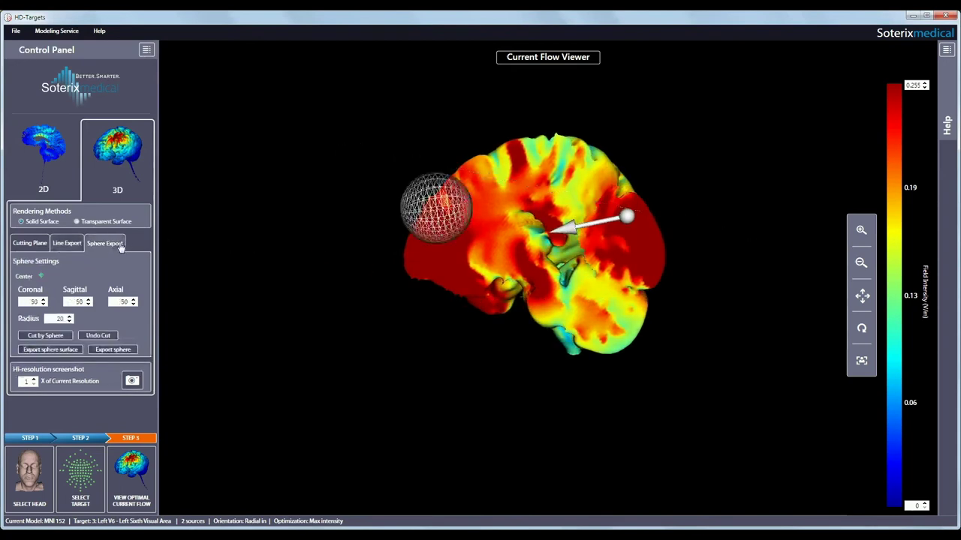
left_click(41, 278)
left_click(568, 156)
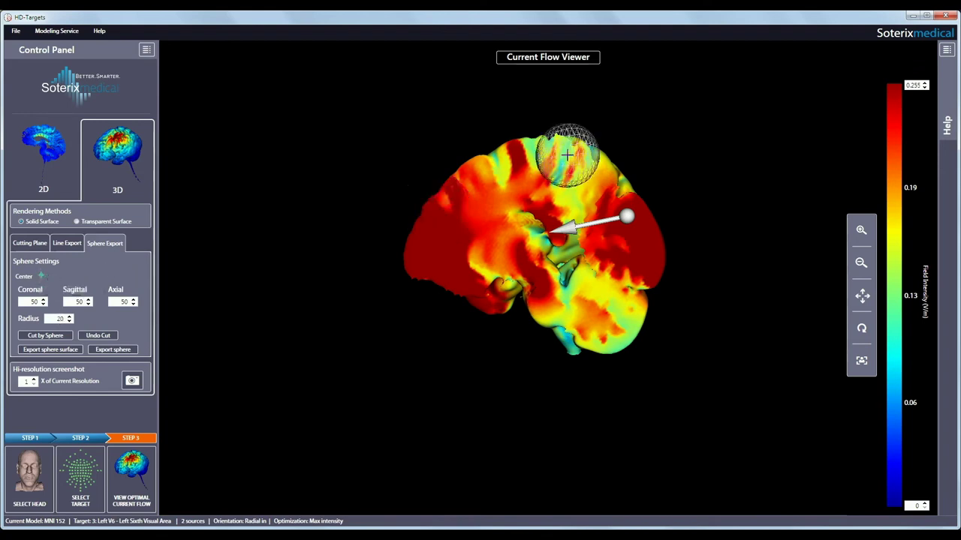
left_click_drag(484, 218, 673, 234)
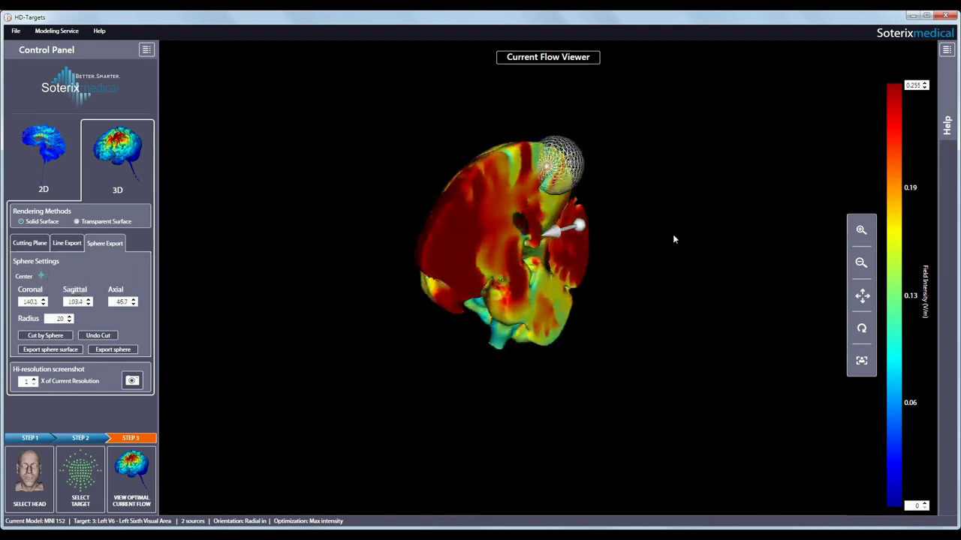
Cut the brain down to the sphere and cancel the sphere CSV export.
left_click(63, 335)
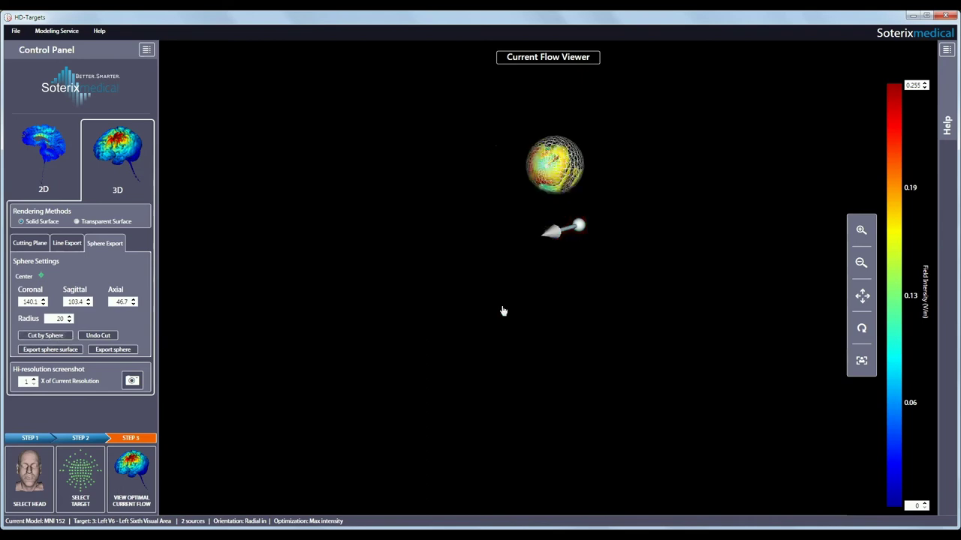
left_click(129, 350)
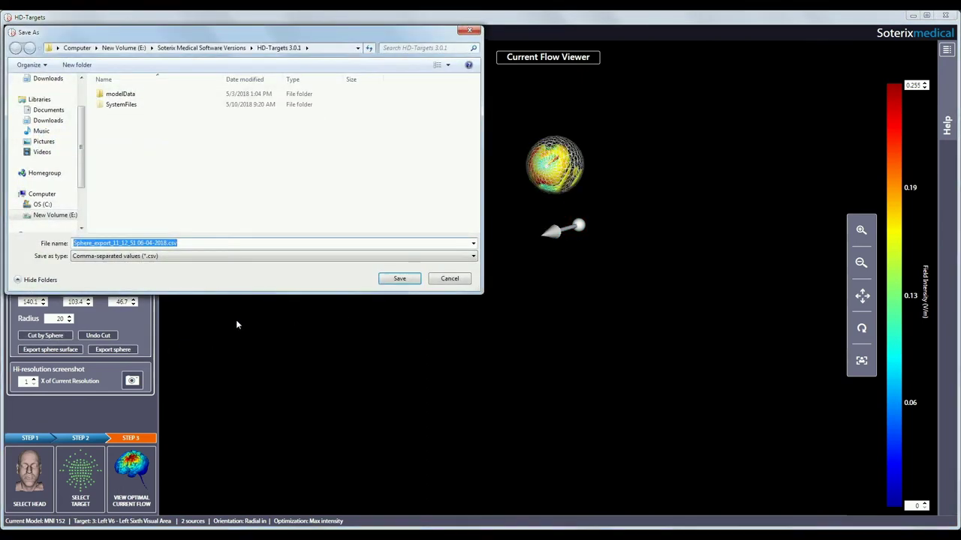
left_click(449, 279)
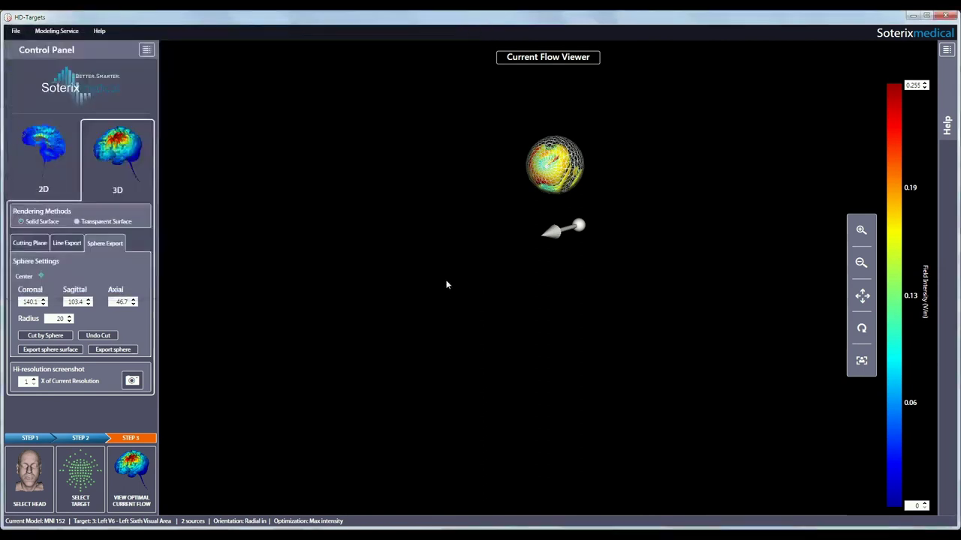
Switch the brain to transparent volume rendering and turn it to a lateral view.
left_click(76, 223)
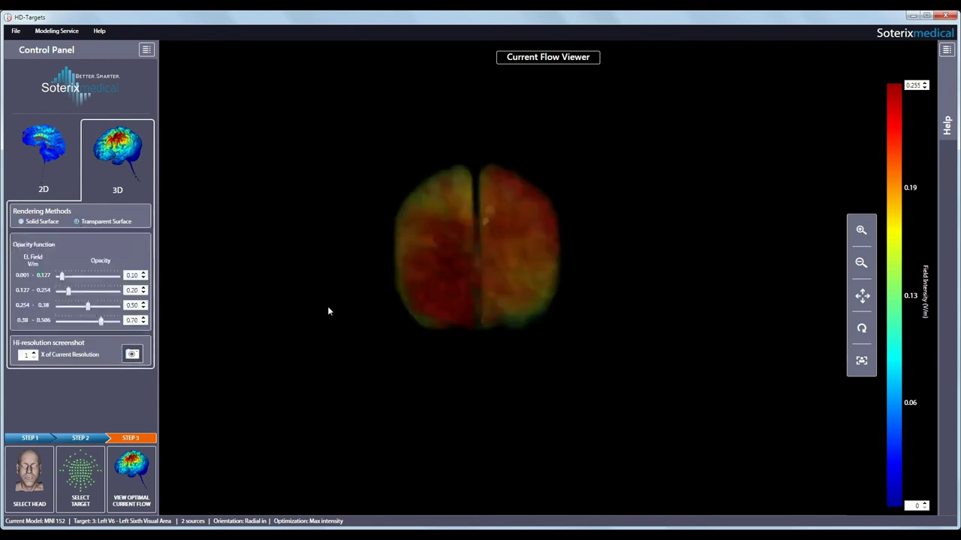
left_click_drag(435, 321, 505, 297)
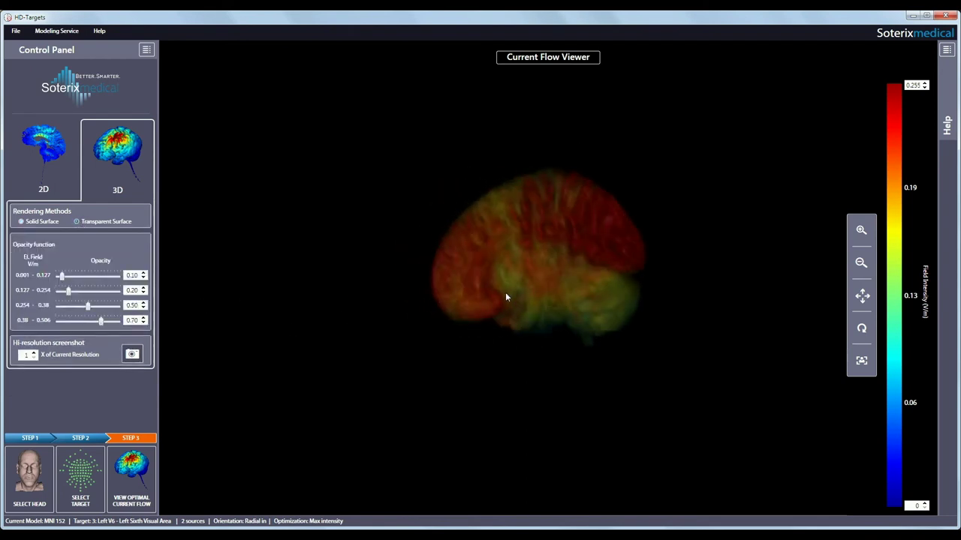
left_click_drag(625, 315, 612, 318)
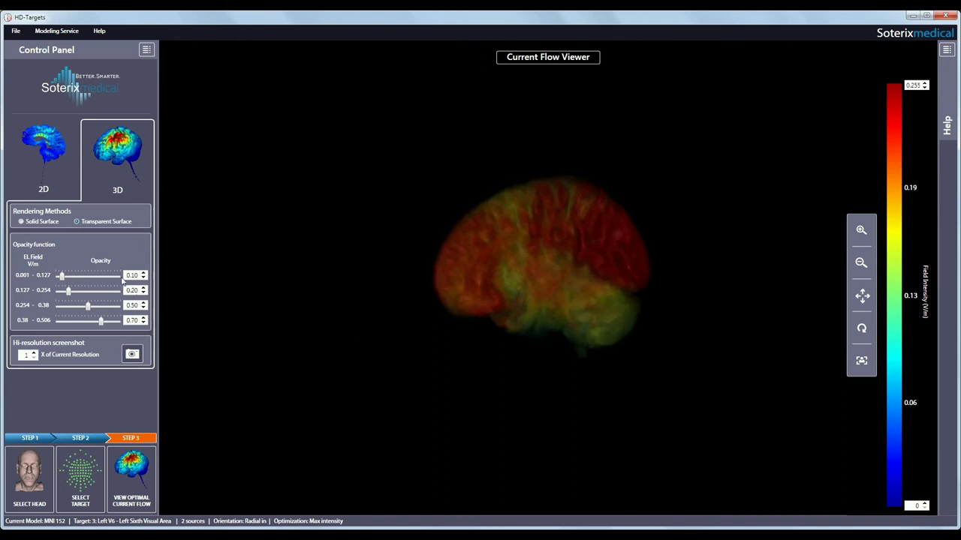
Set the opacity of the 0.38–0.506 V/m range to 1.
double_click(133, 320)
left_click(131, 321)
left_click(130, 304)
double_click(132, 320)
key("BackSpace")
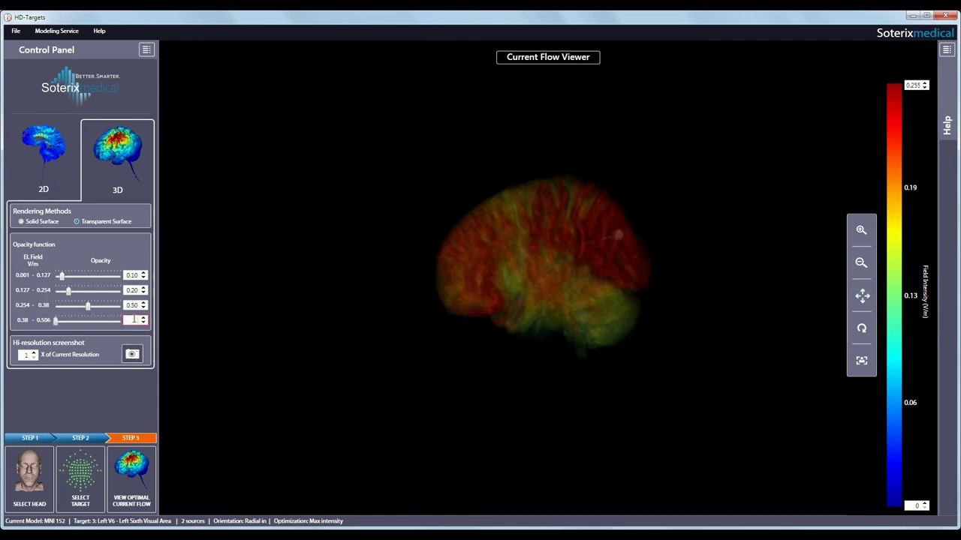
type("1")
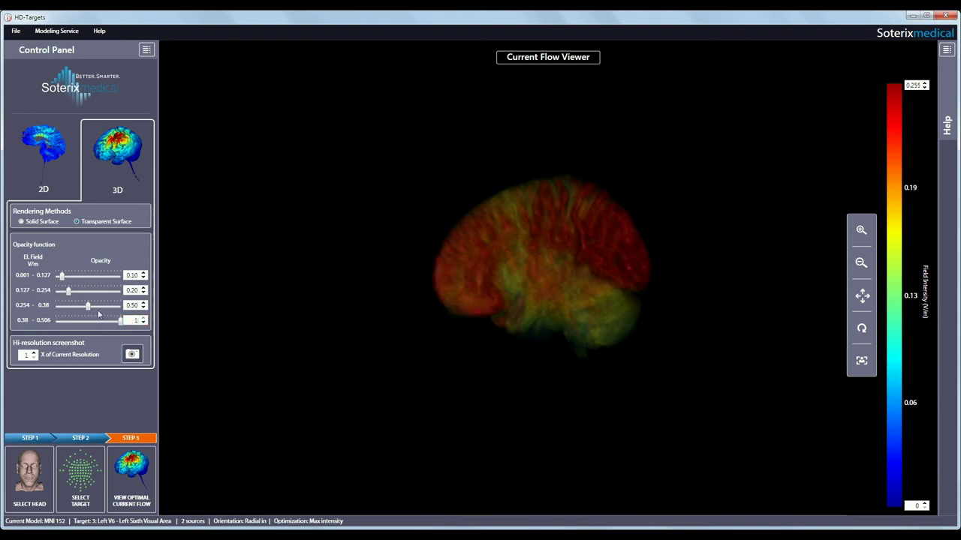
key("Return")
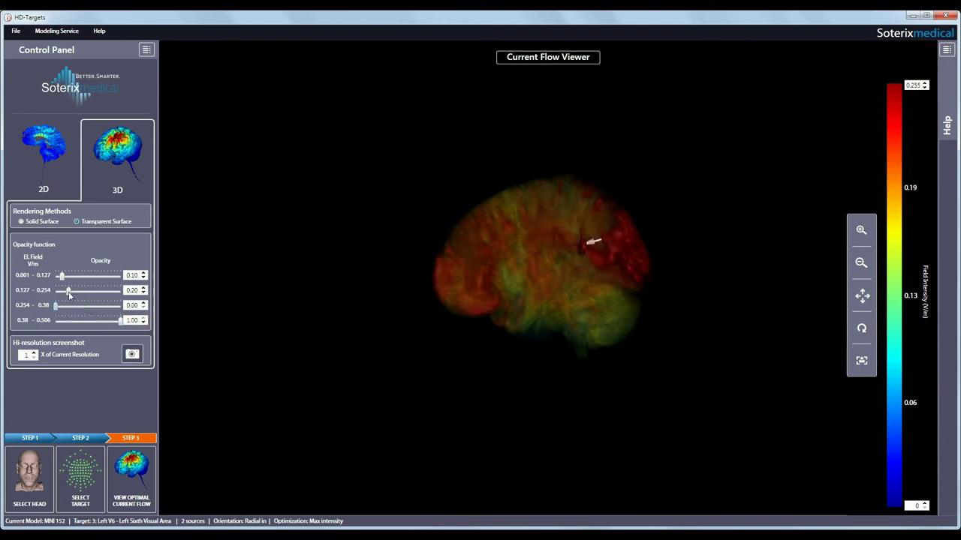
Make the lower field ranges transparent, give the 0.001–0.127 band 0.25 opacity, and zoom in.
left_click_drag(69, 292, 45, 280)
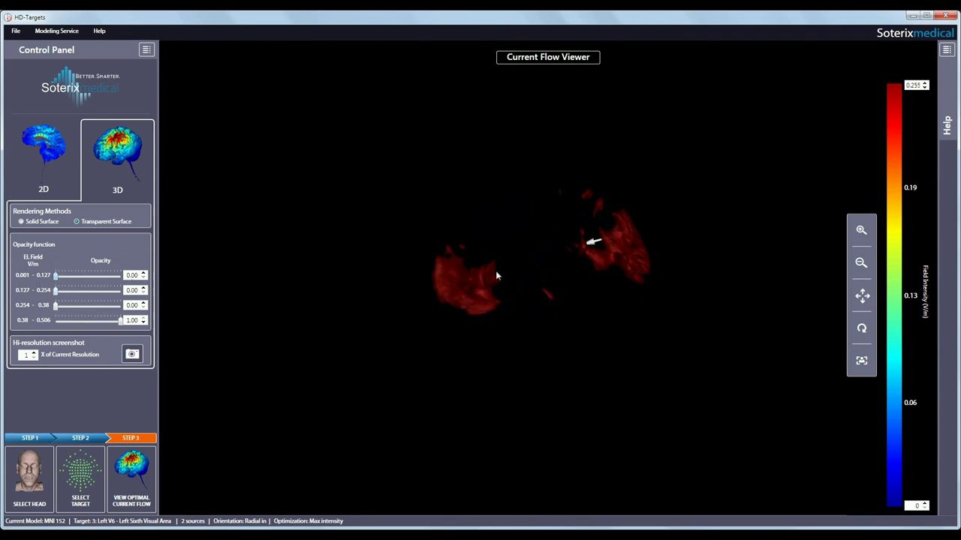
left_click_drag(495, 276, 485, 267)
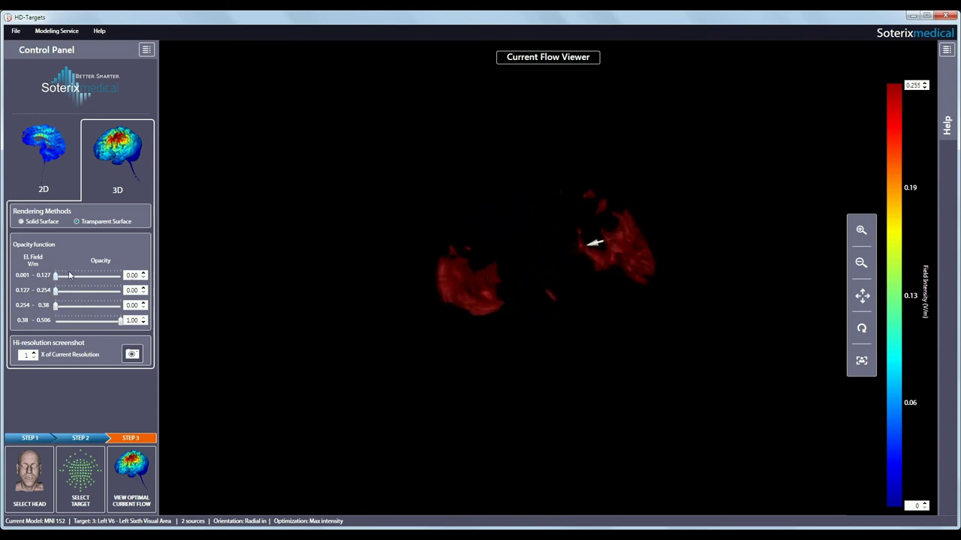
left_click_drag(56, 276, 72, 276)
left_click_drag(461, 277, 684, 265)
scroll(512, 278, "up", 2)
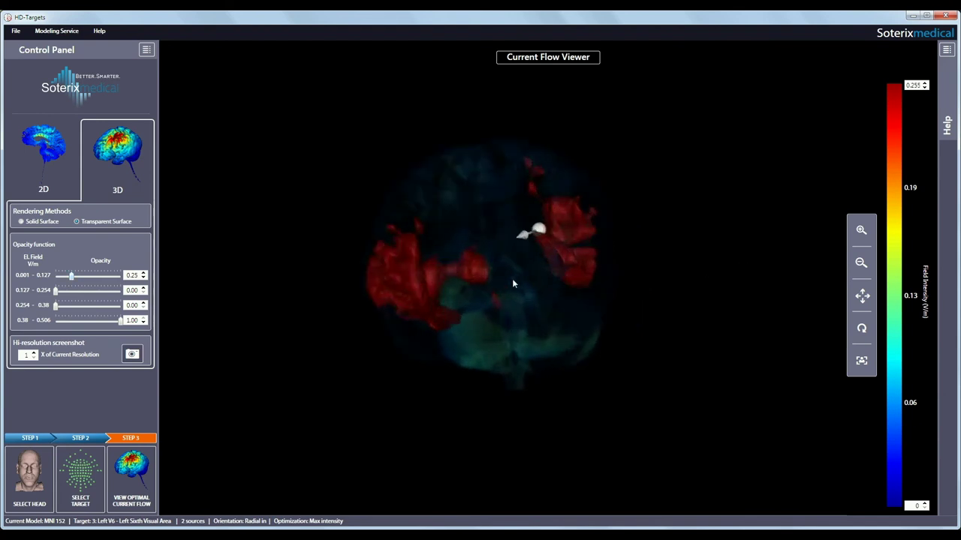
left_click_drag(571, 270, 543, 274)
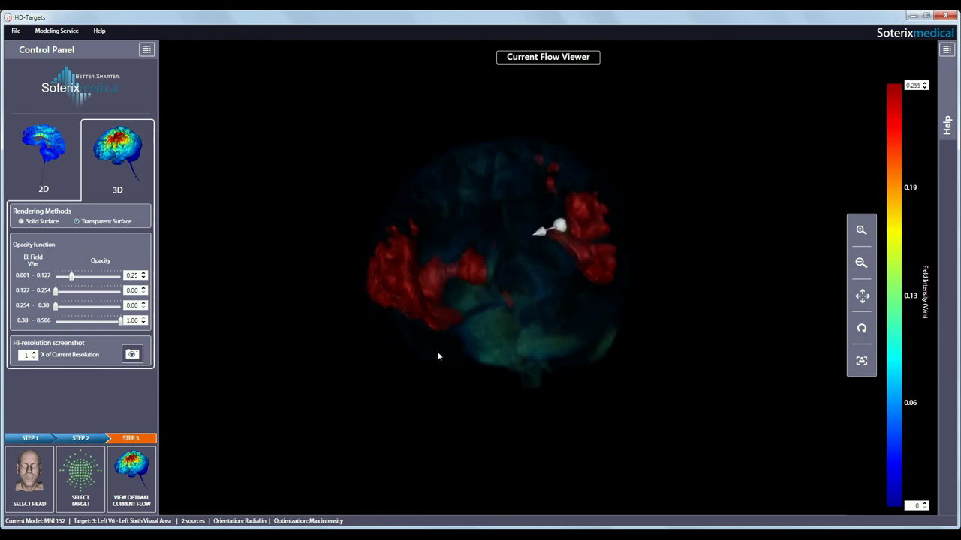
Cancel the hi-resolution screenshot save and raise the resolution multiplier twice.
left_click(133, 355)
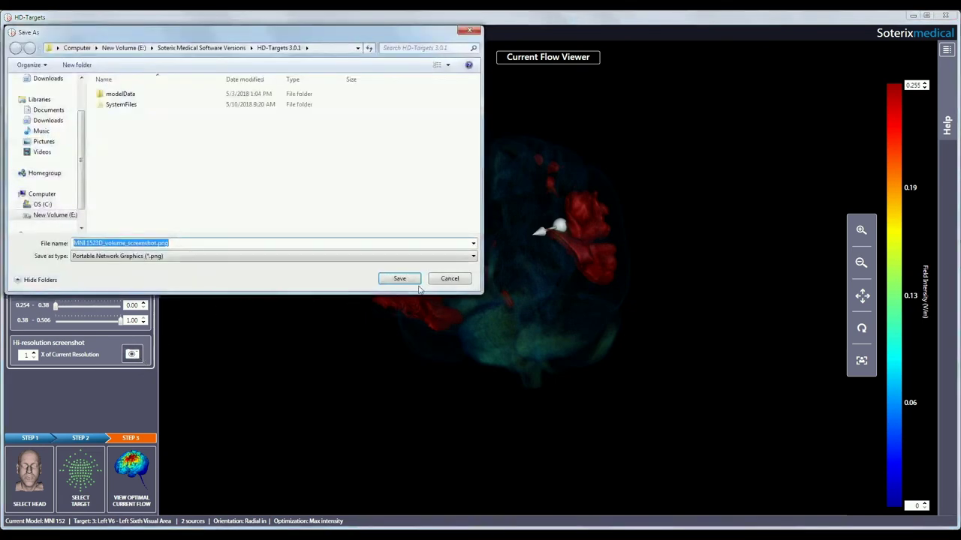
left_click(435, 282)
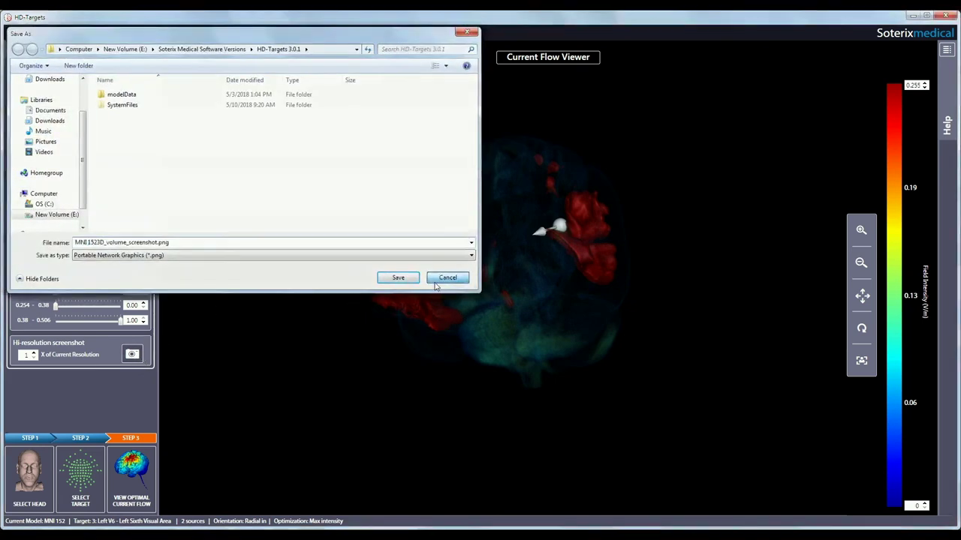
left_click(34, 354)
left_click(34, 354)
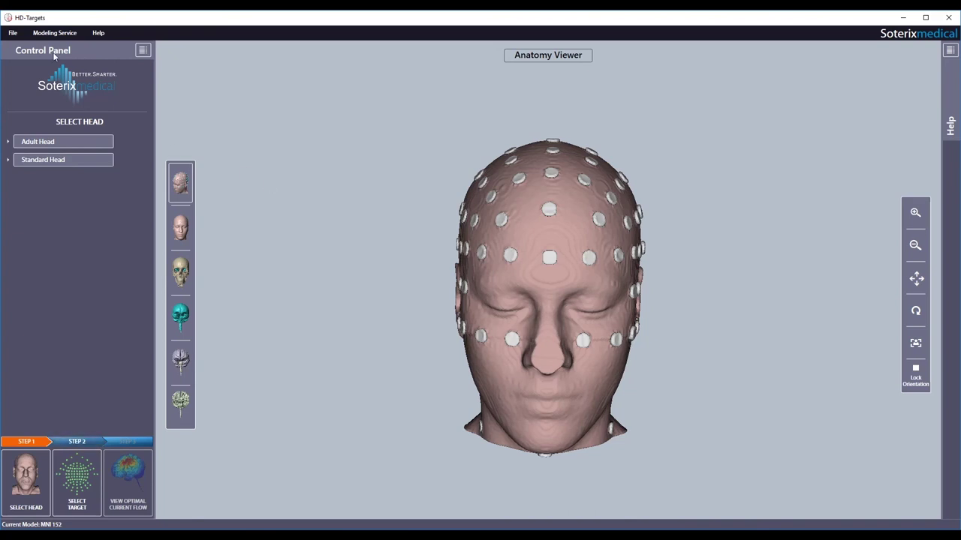
left_click(51, 33)
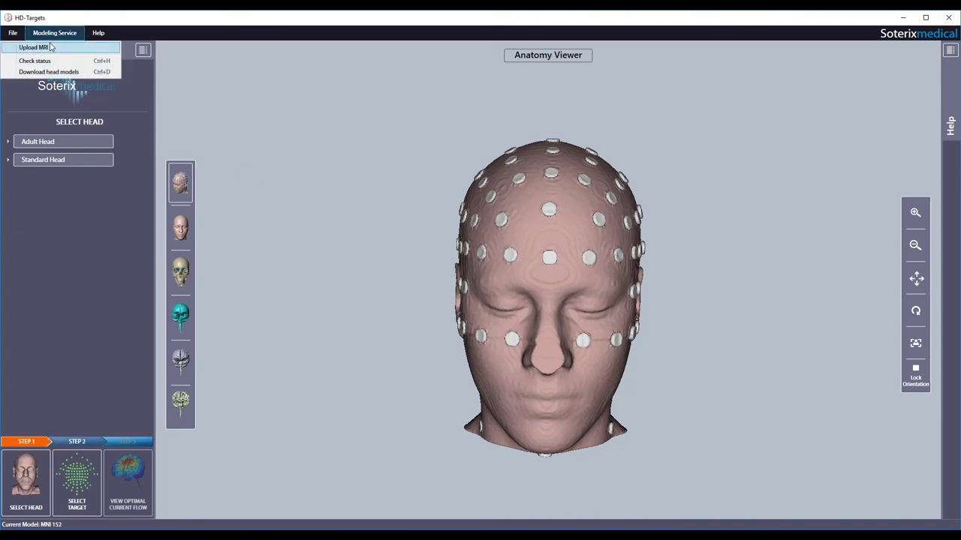
left_click(51, 48)
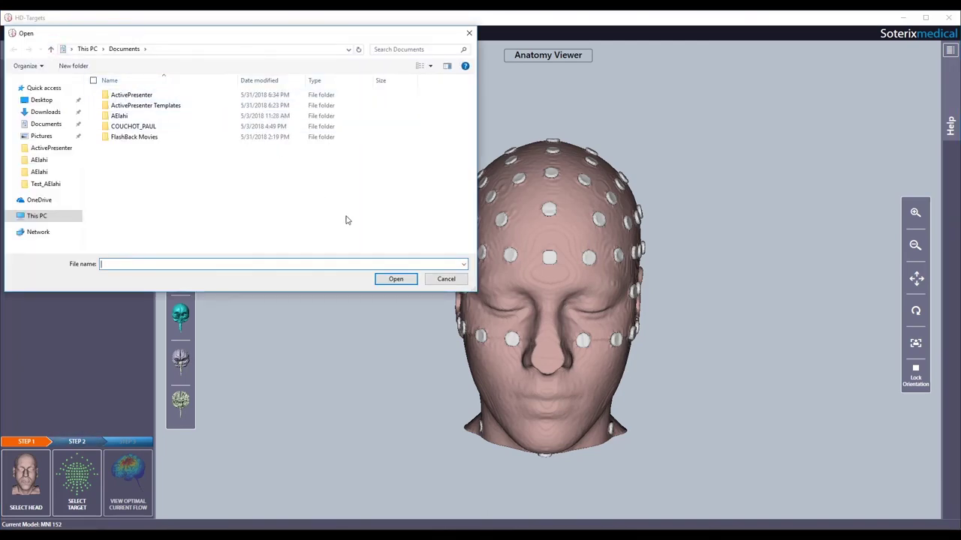
left_click(443, 279)
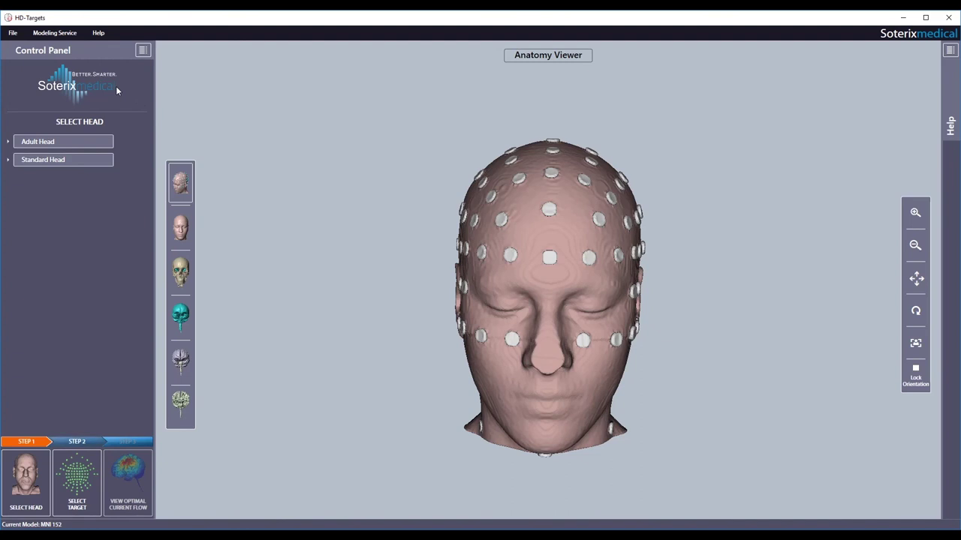
left_click(55, 32)
left_click(63, 56)
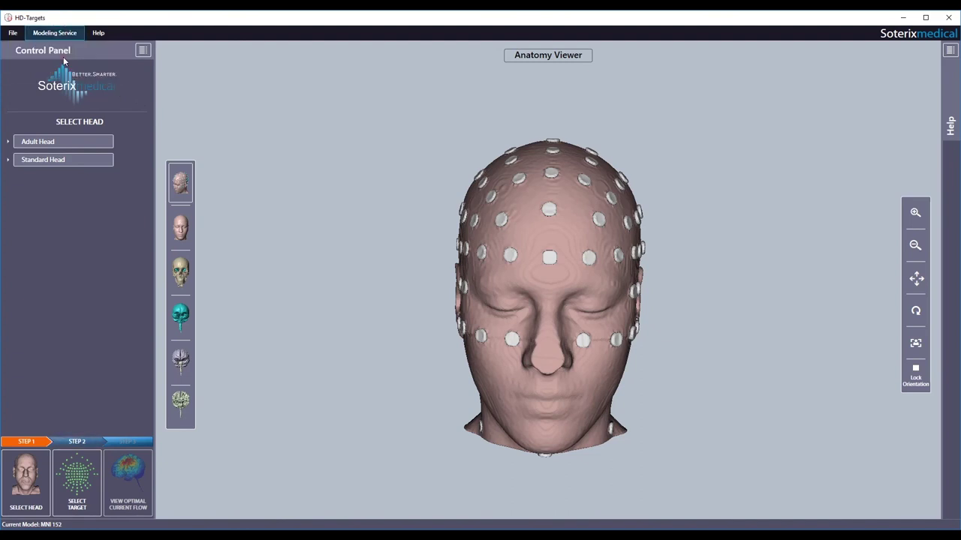
left_click(562, 305)
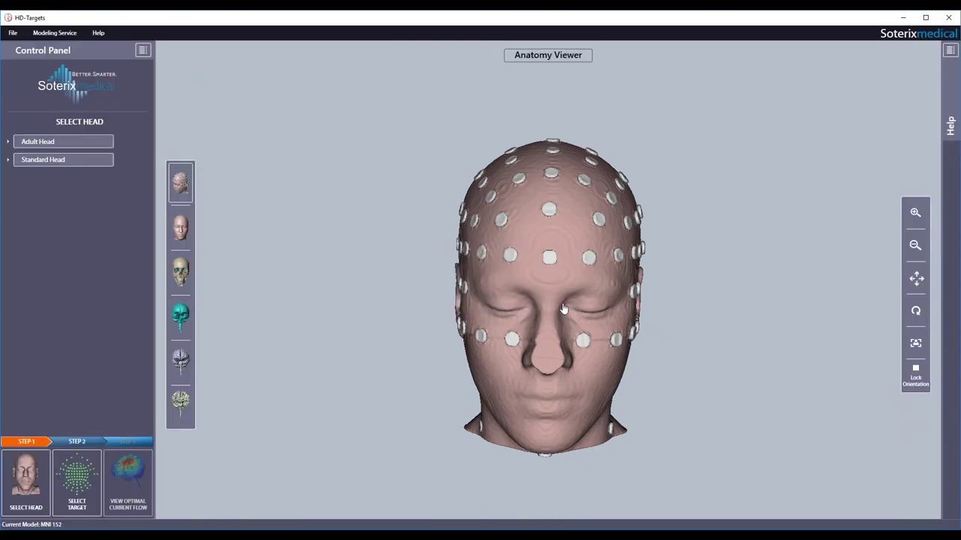
left_click(65, 33)
left_click(71, 73)
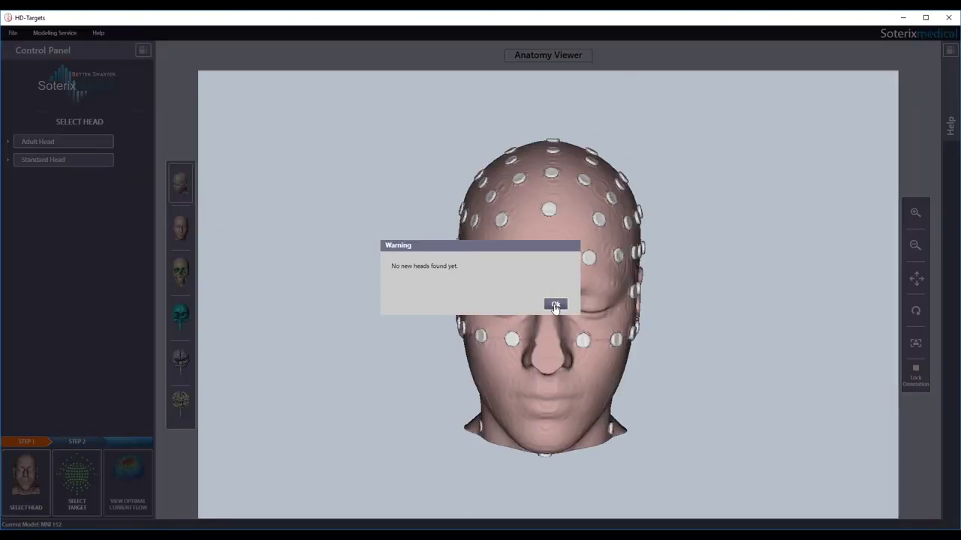
left_click(556, 305)
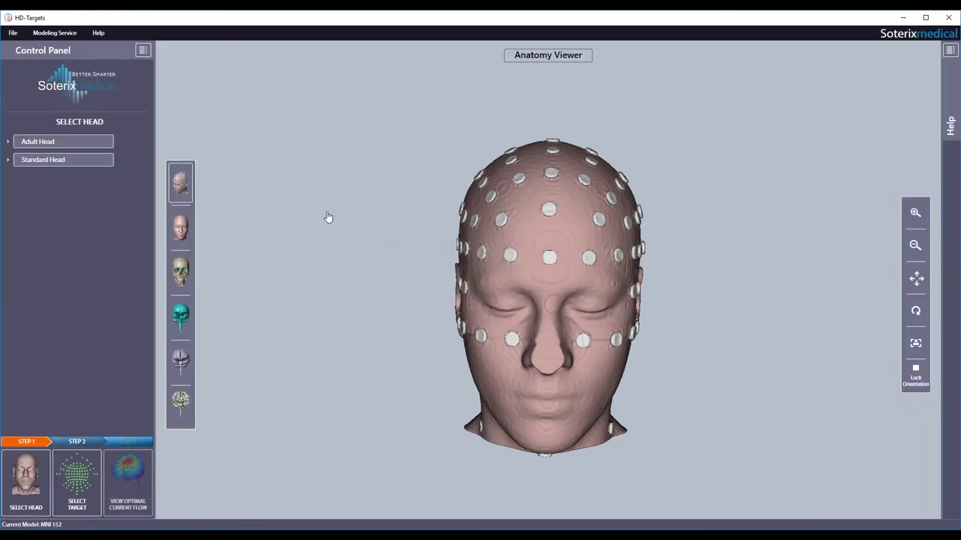